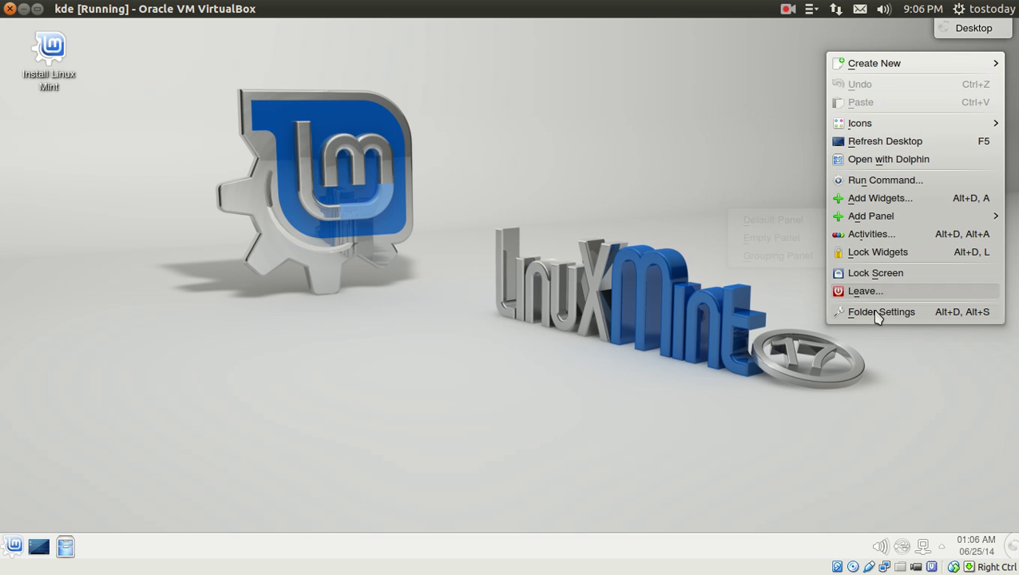
- Open the desktop's folder settings and look through the available wallpapers
left_click(877, 313)
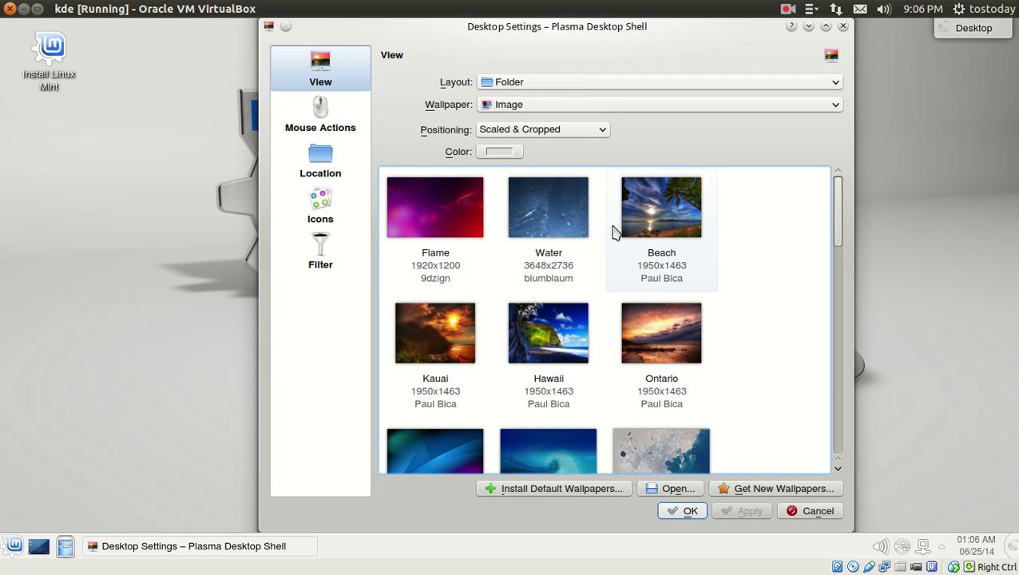
scroll(838, 262, "down", 1)
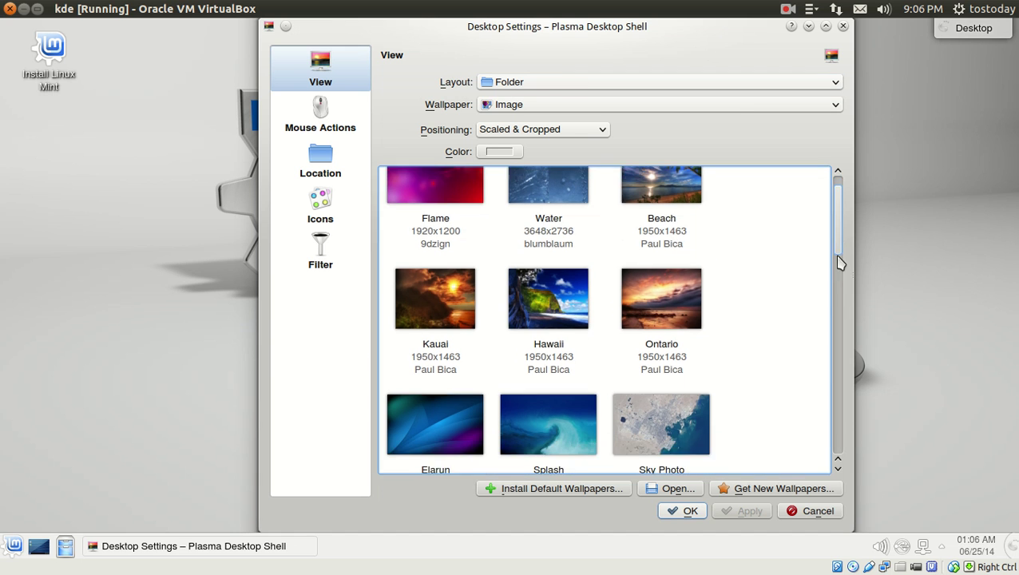
left_click_drag(838, 262, 835, 207)
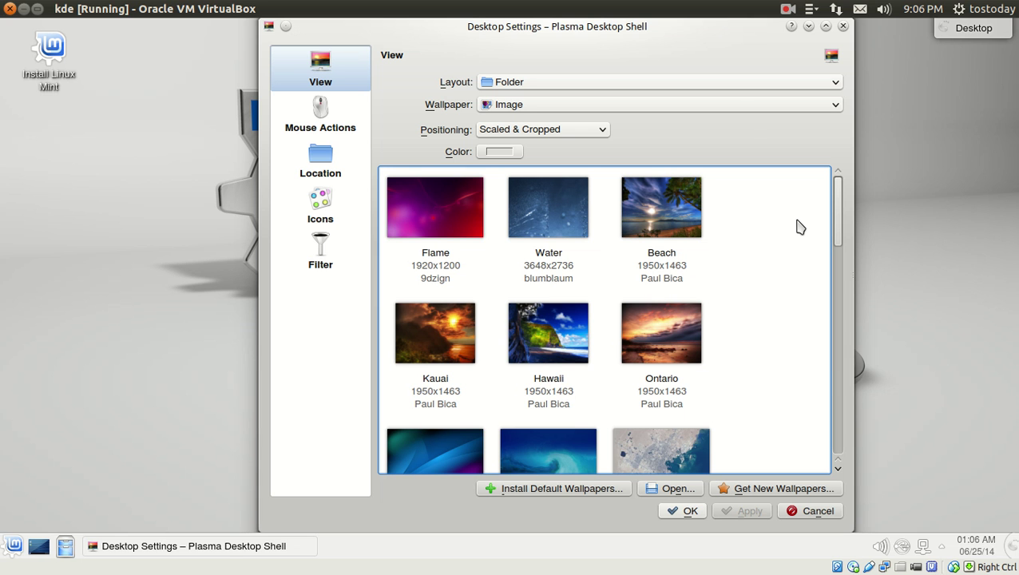
- Move the Desktop Settings window slightly, minimize and restore it, and close it
left_click_drag(720, 29, 699, 62)
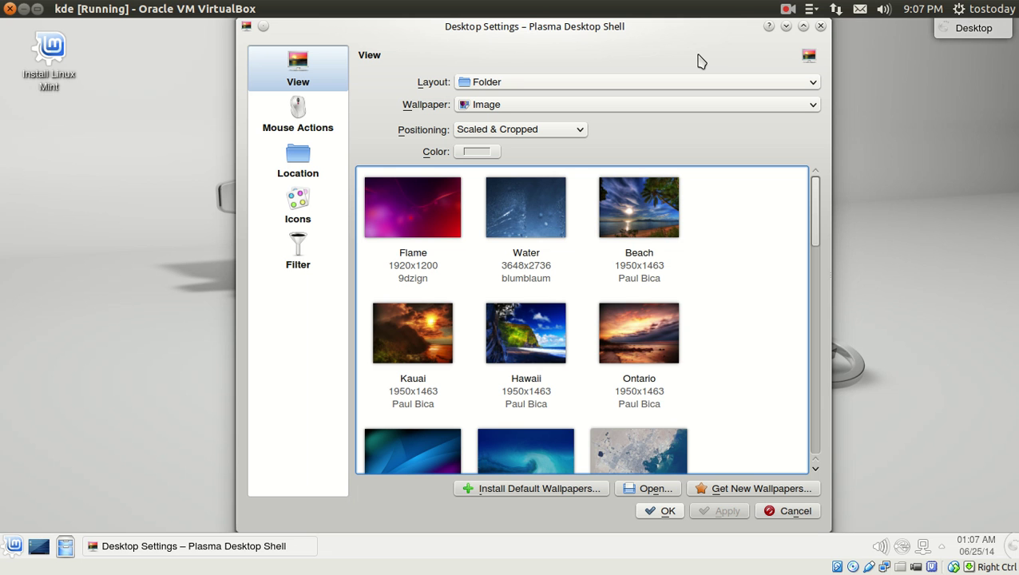
left_click(786, 26)
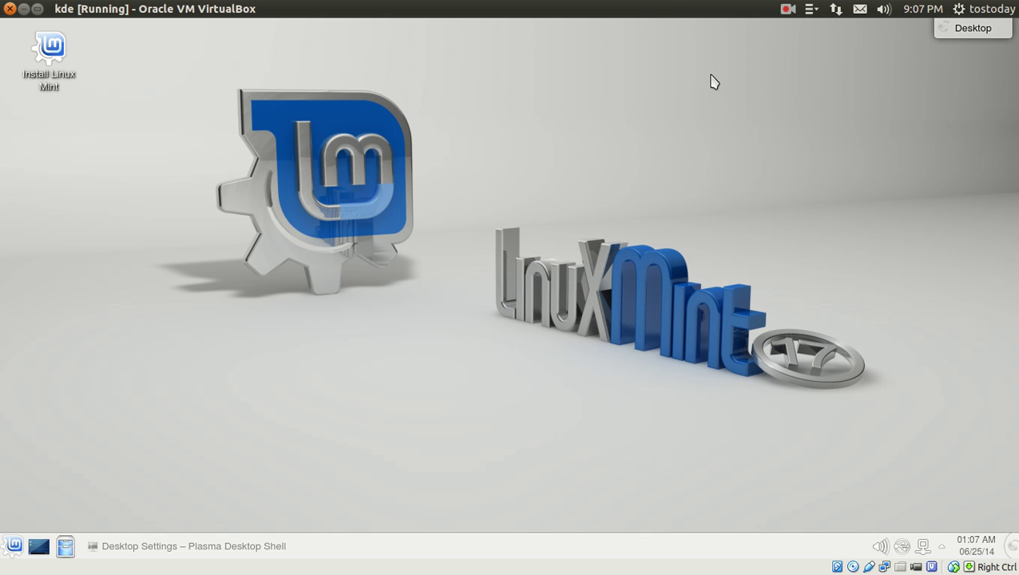
right_click(710, 75)
left_click(625, 83)
left_click(274, 546)
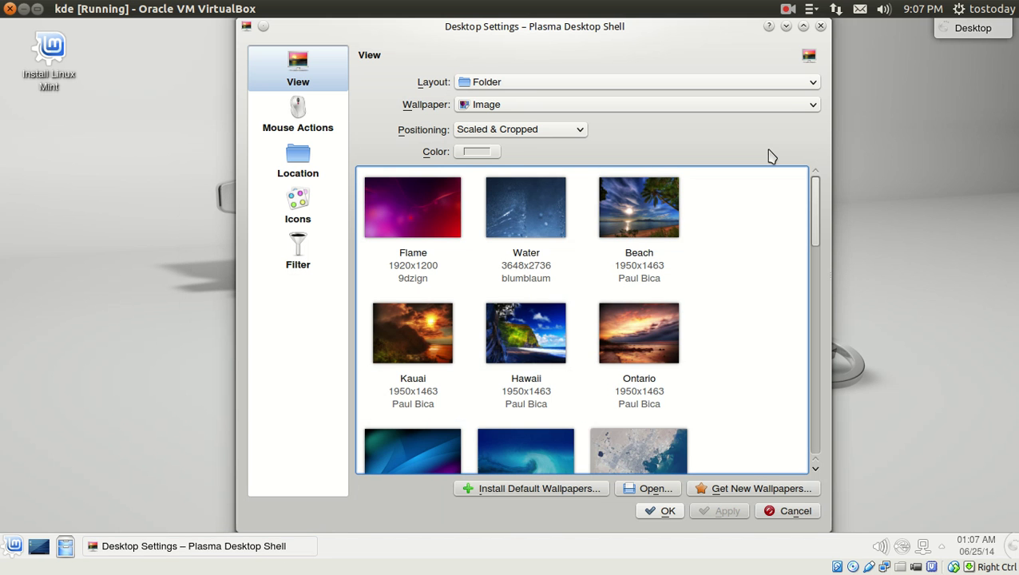
left_click(820, 26)
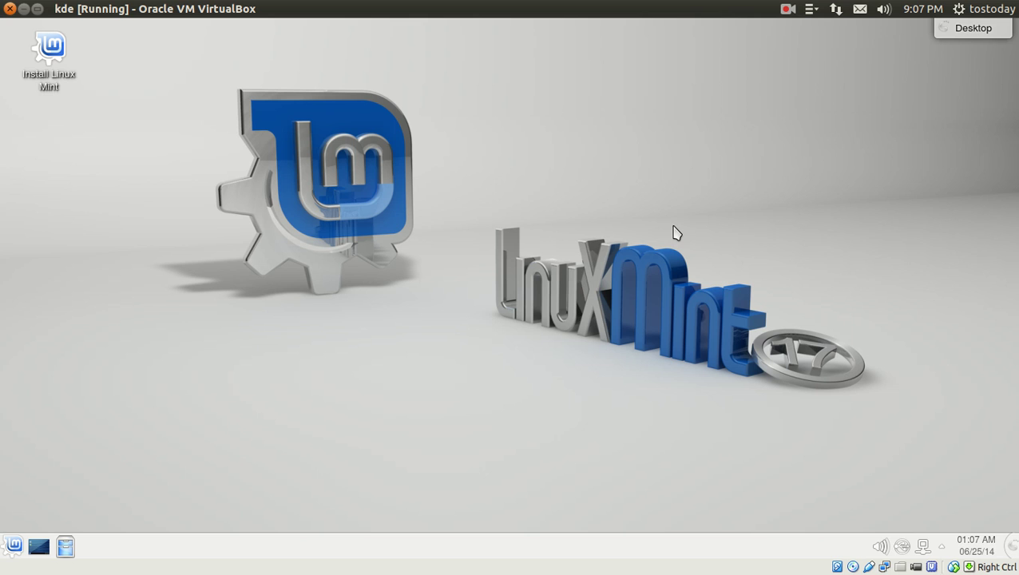
- Reopen the desktop's folder settings, view the Mouse Actions and Location pages, and cancel without changes
right_click(651, 129)
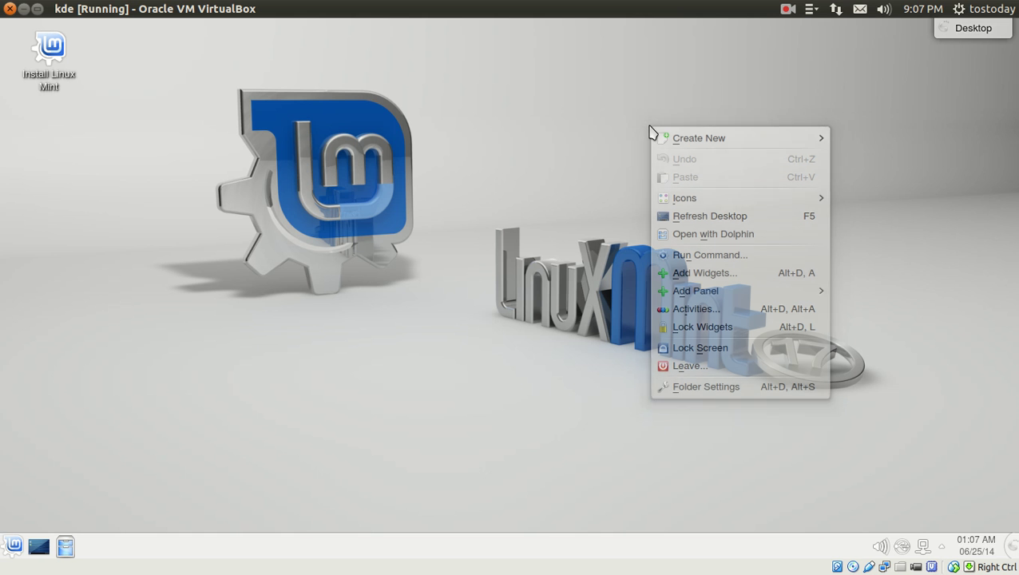
left_click(696, 387)
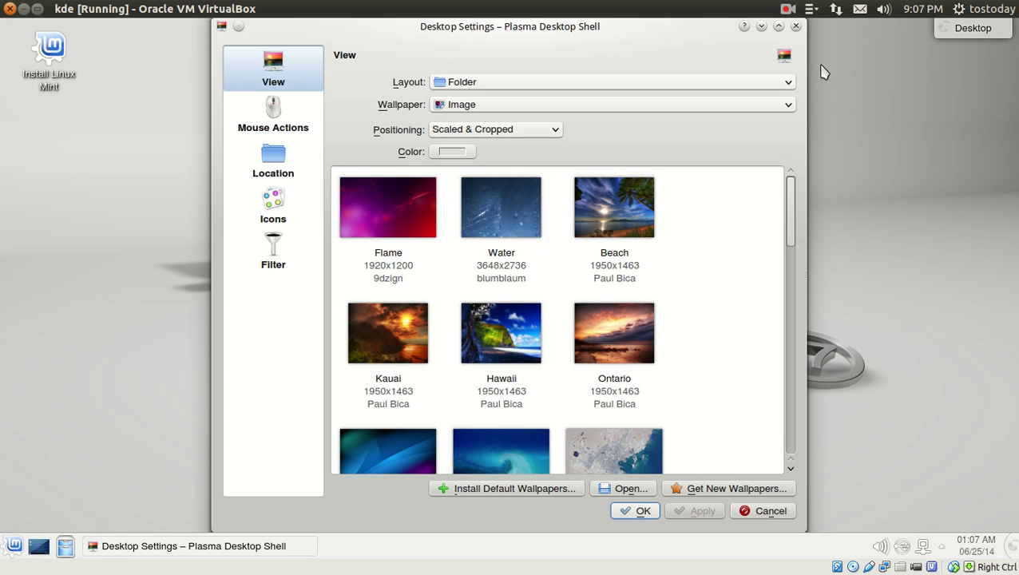
left_click(292, 110)
left_click(281, 164)
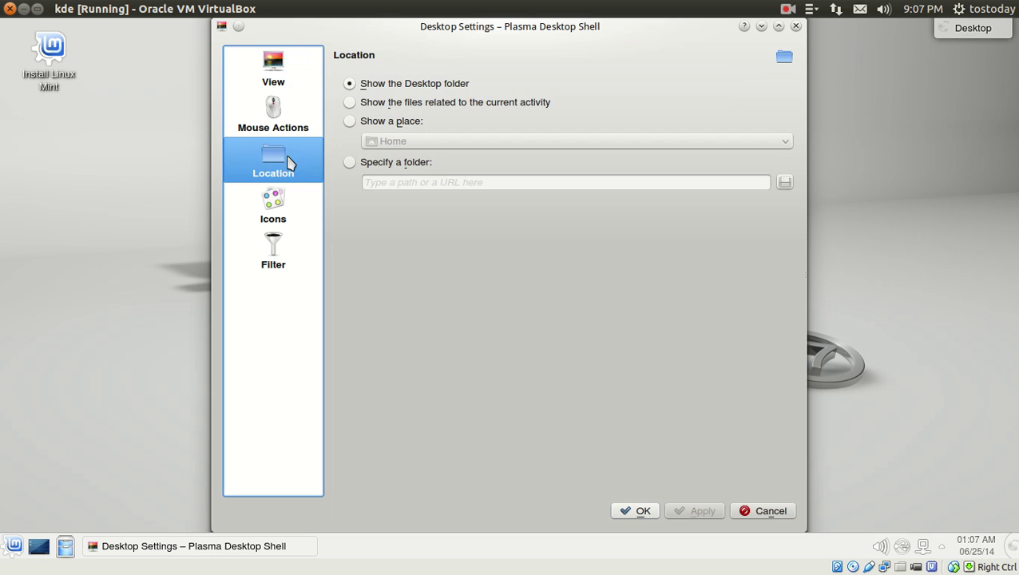
left_click(761, 512)
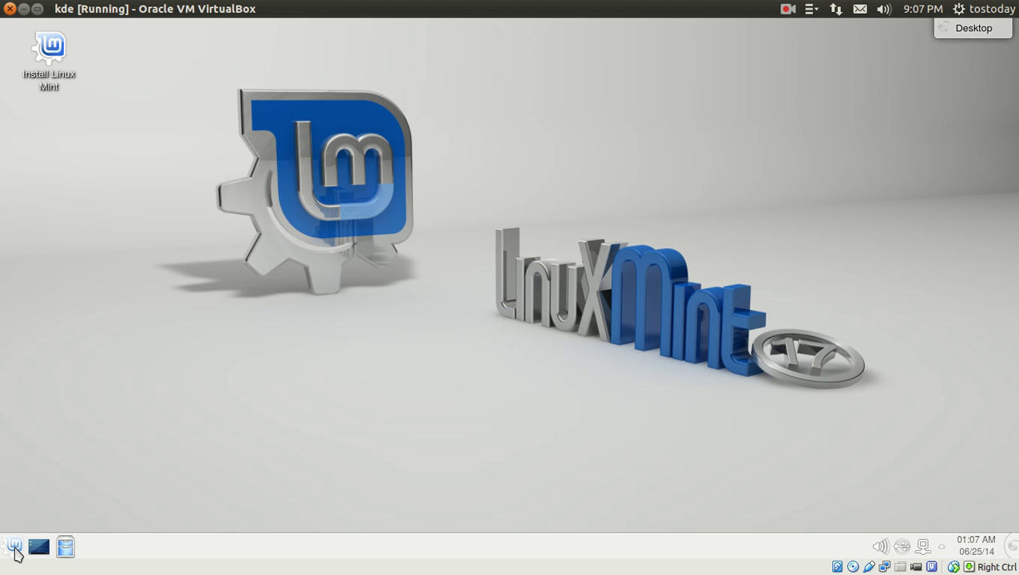
- Browse the application launcher's Applications, Computer and Recently Used sections and close the launcher
left_click(15, 549)
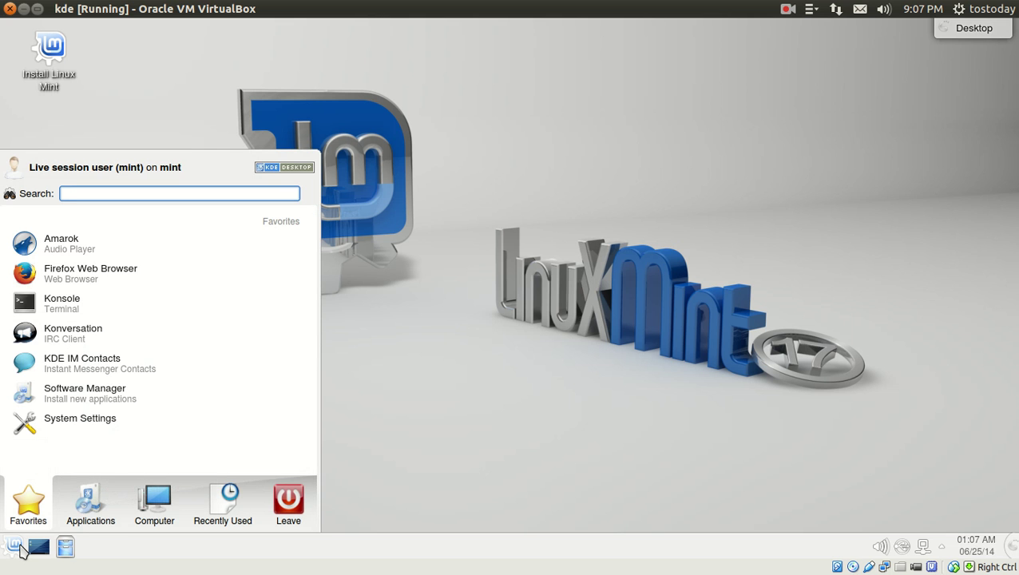
left_click(96, 514)
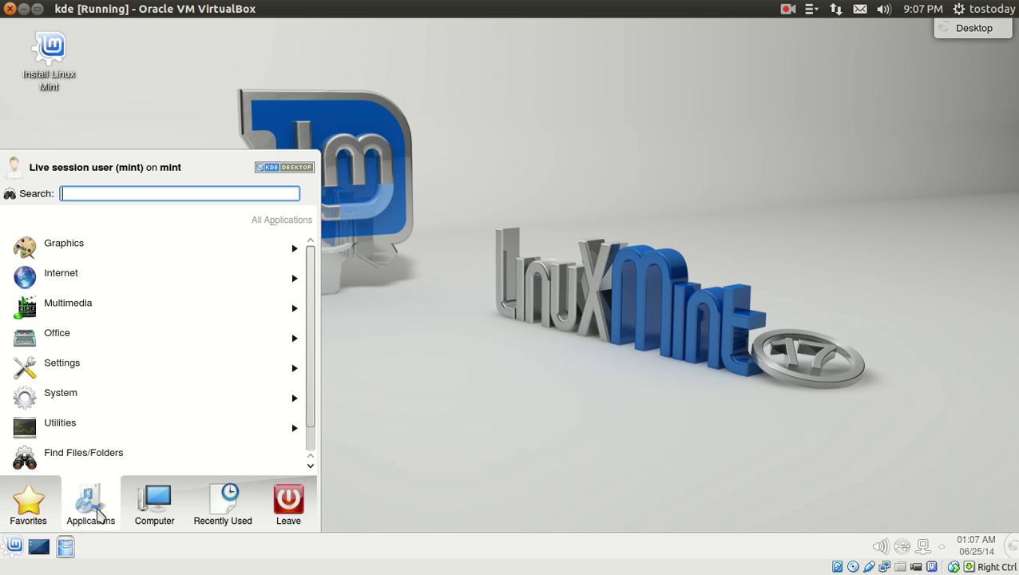
left_click(173, 519)
left_click(226, 511)
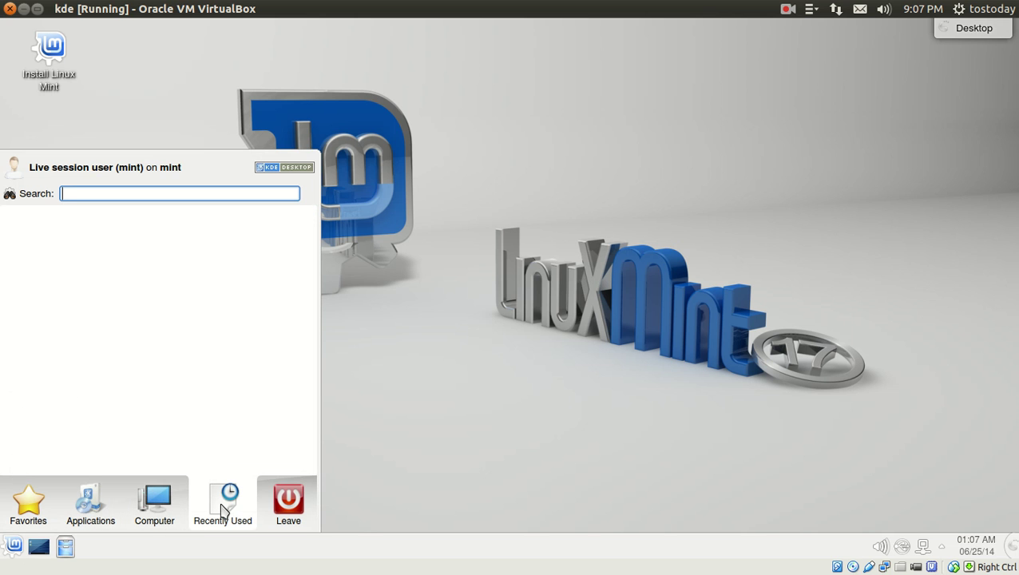
left_click(482, 320)
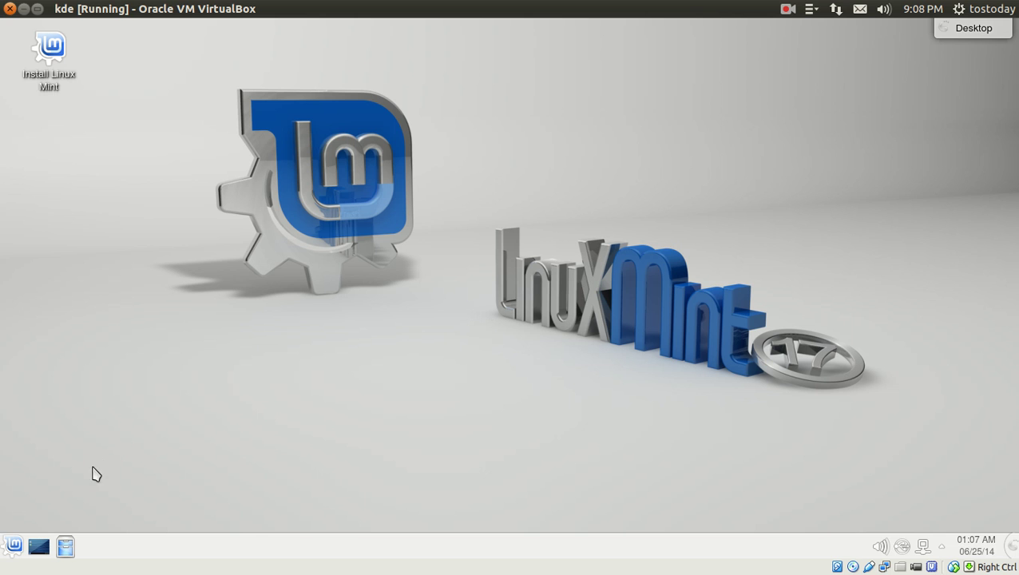
- Switch the application launcher to the classic menu style and open the restyled launcher
right_click(15, 549)
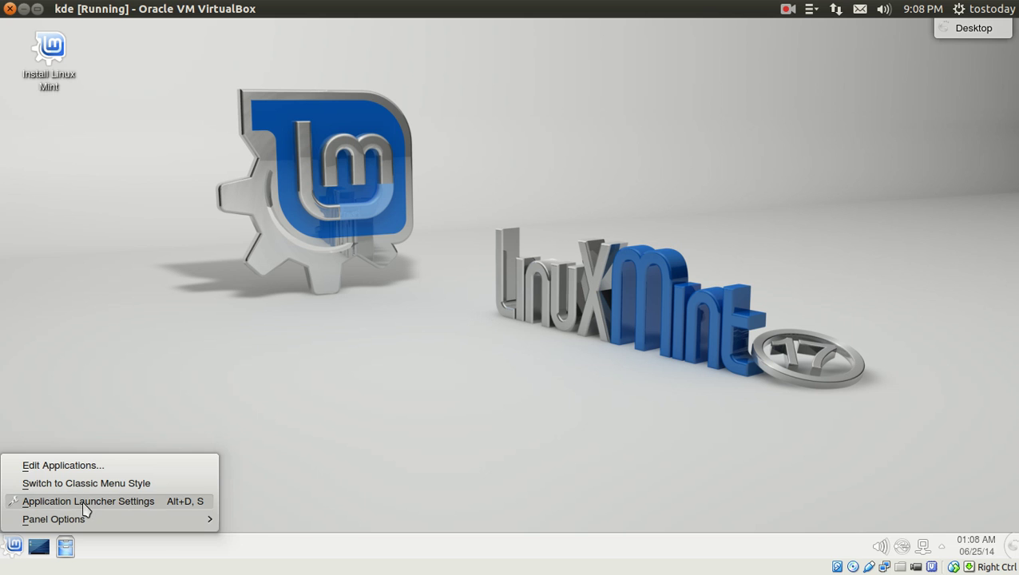
left_click(134, 484)
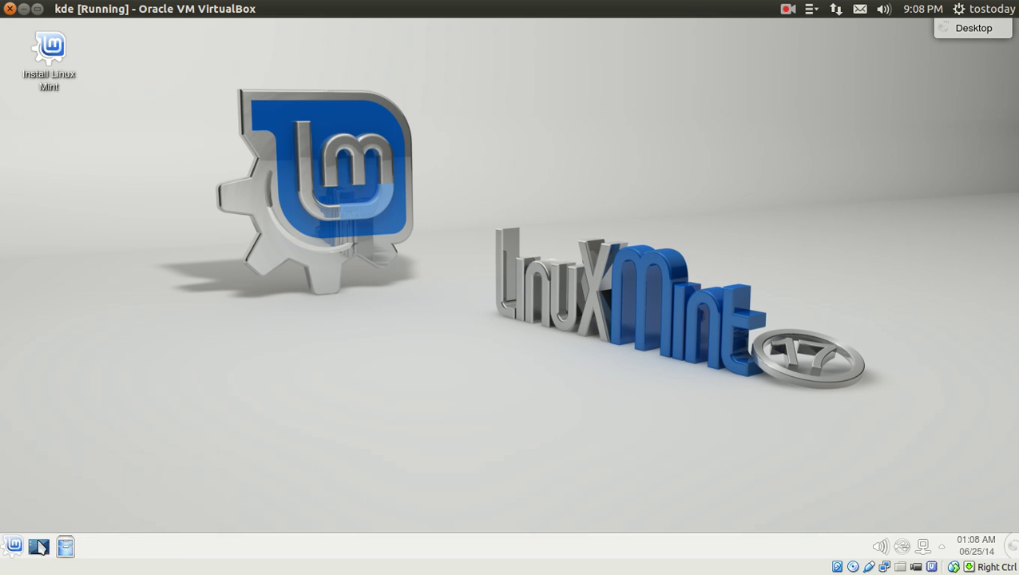
left_click(16, 548)
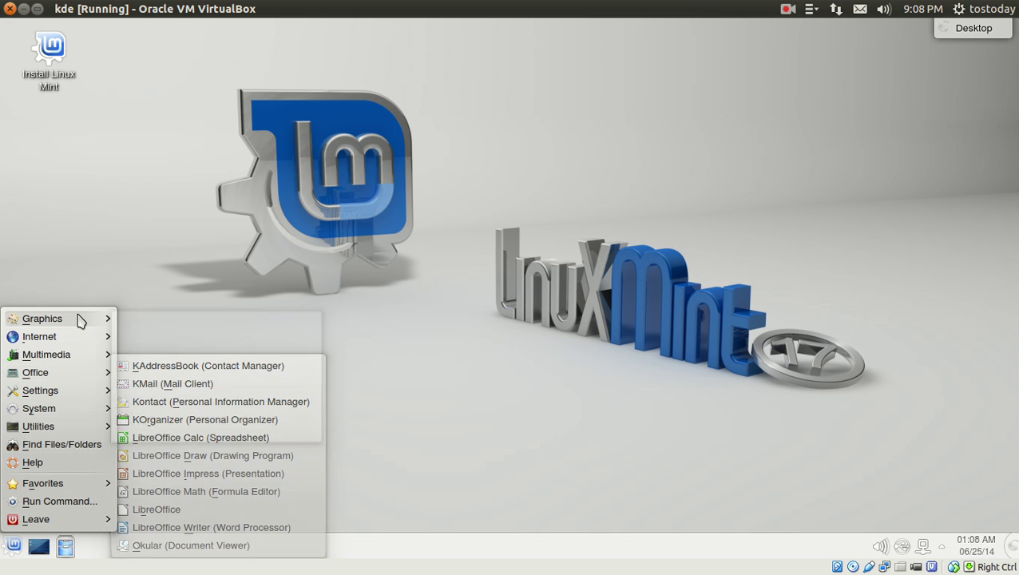
- Launch VLC media player from the Multimedia applications, accept its network access policy with automatic media info retrieval, and close the player
mouse_move(79, 320)
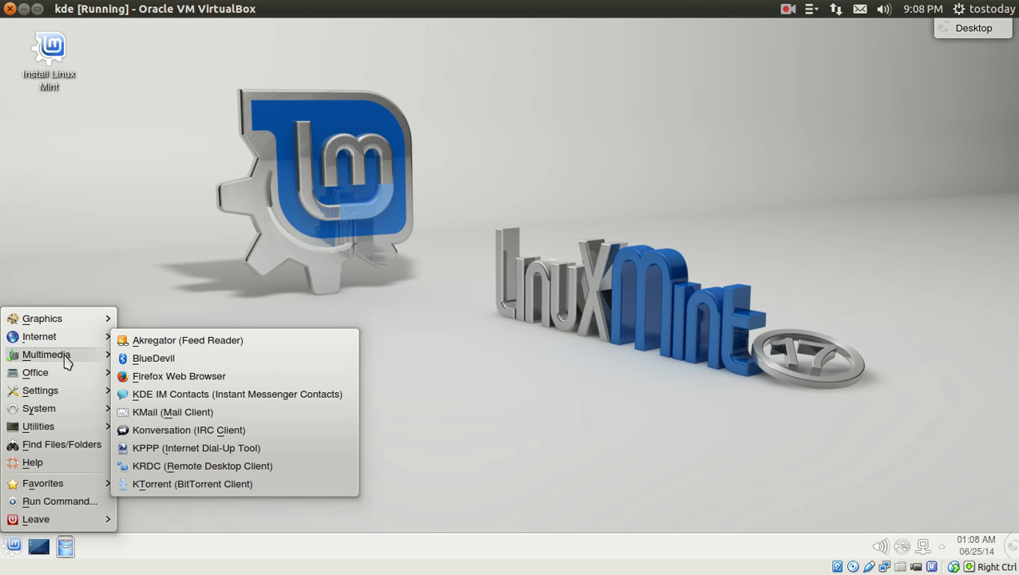
mouse_move(66, 364)
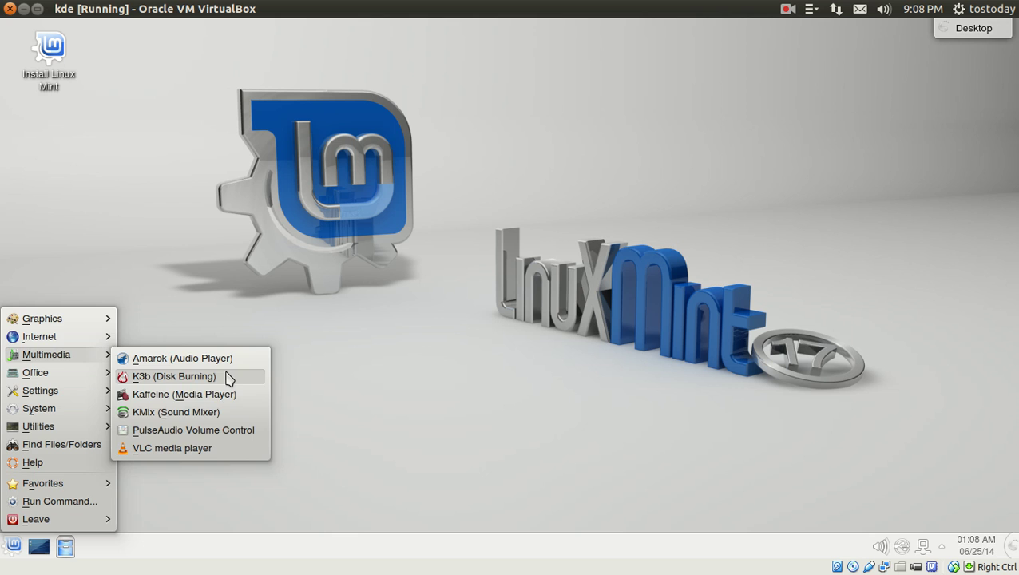
left_click(216, 448)
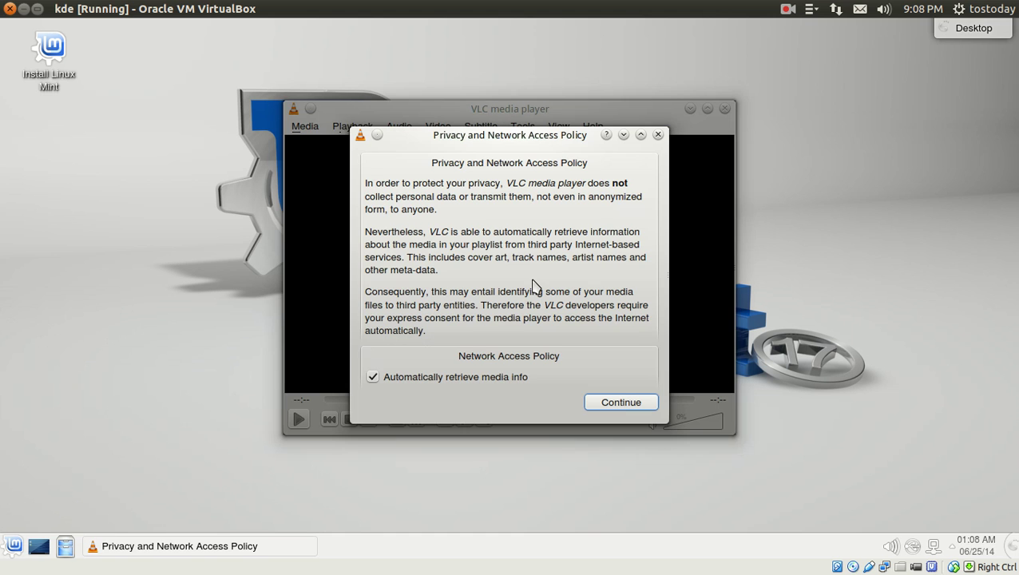
left_click(643, 401)
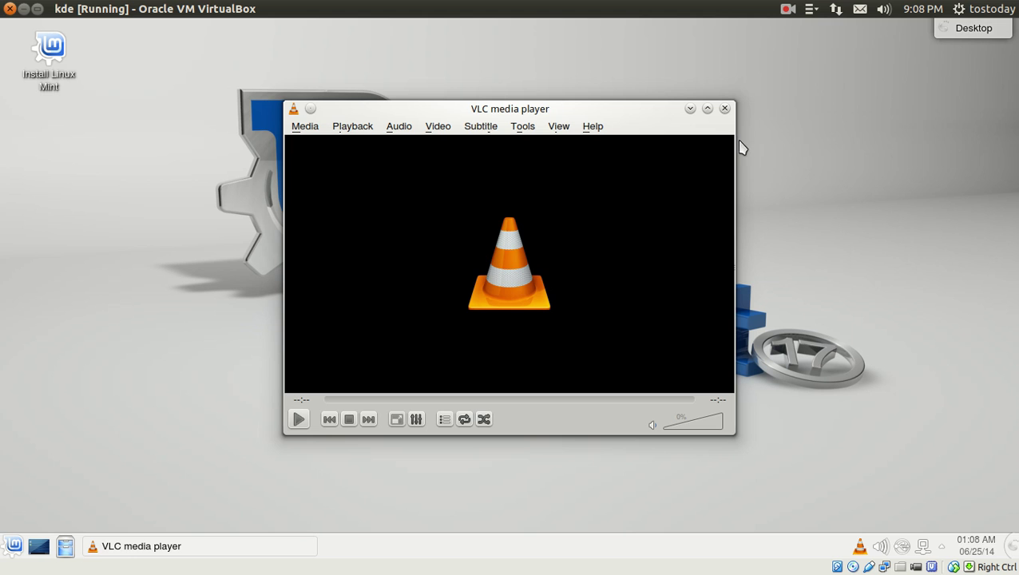
left_click(724, 109)
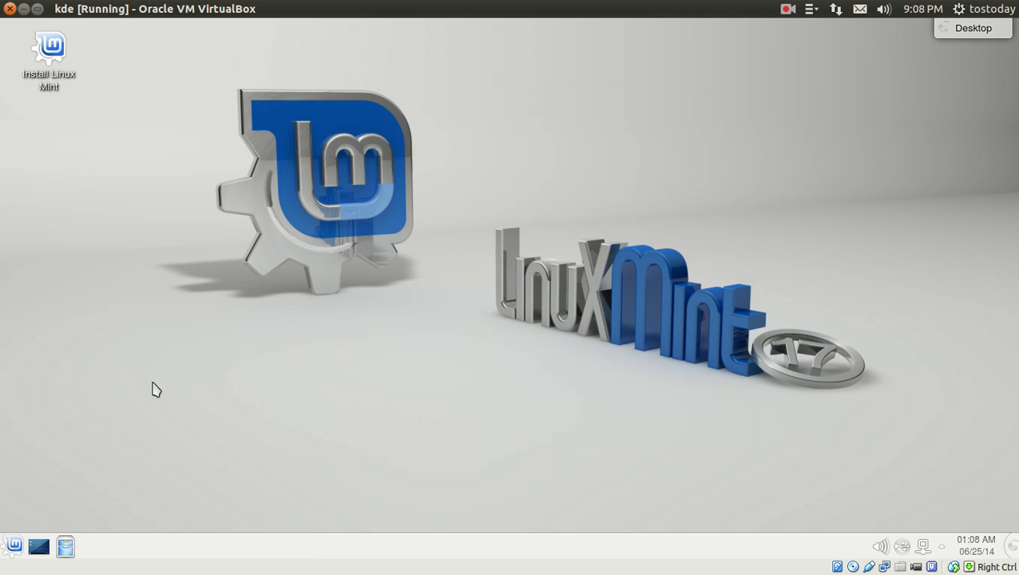
- Open the home folder in the Dolphin file manager, try its other view modes and item grouping, and close it
left_click(68, 547)
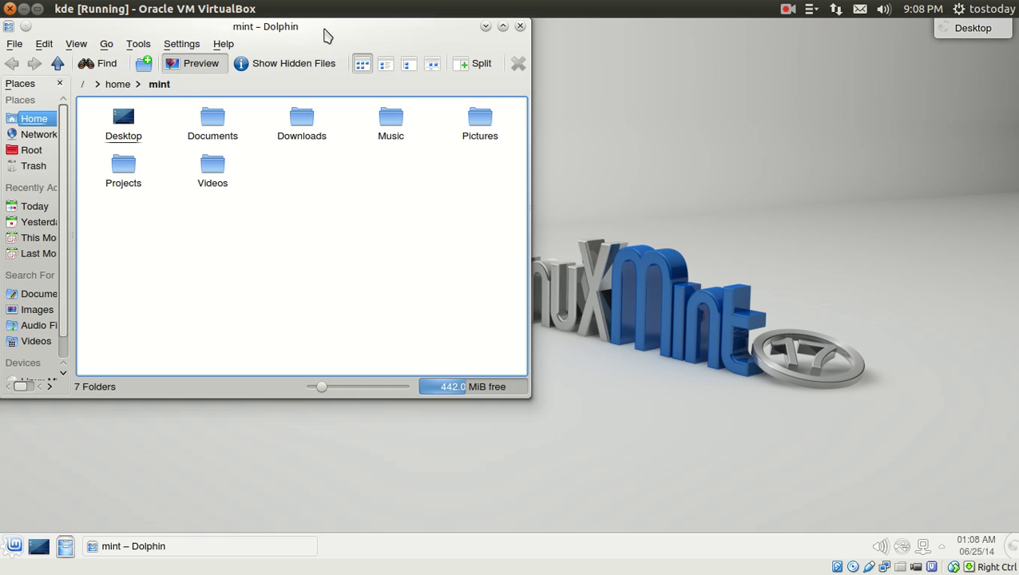
left_click_drag(325, 35, 423, 60)
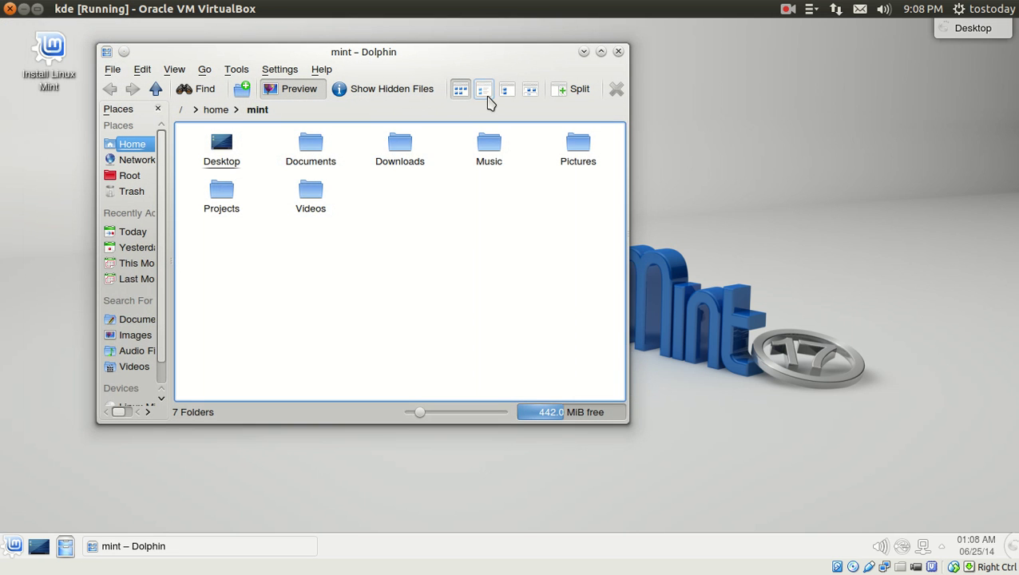
left_click(484, 91)
left_click(505, 91)
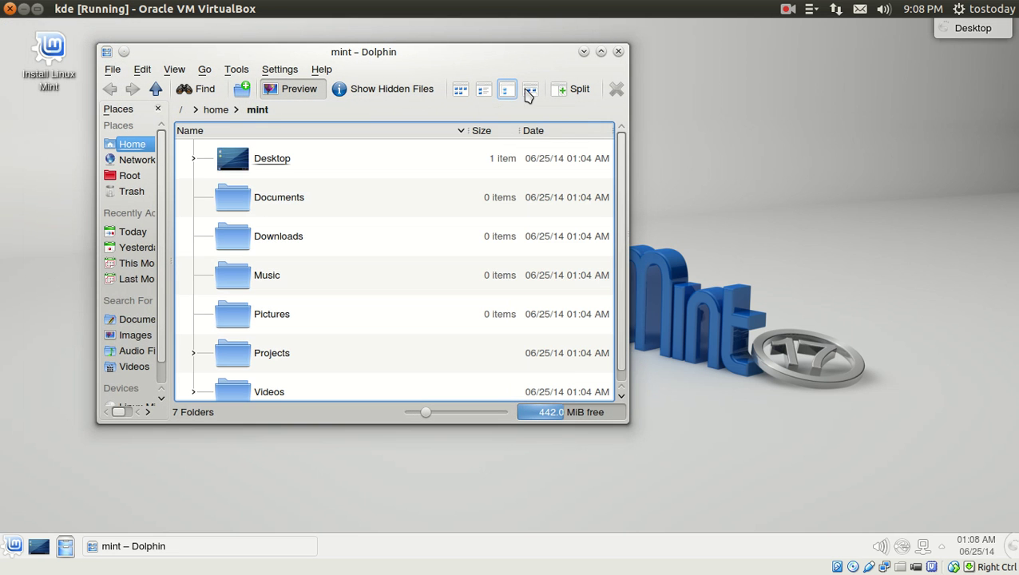
left_click(530, 91)
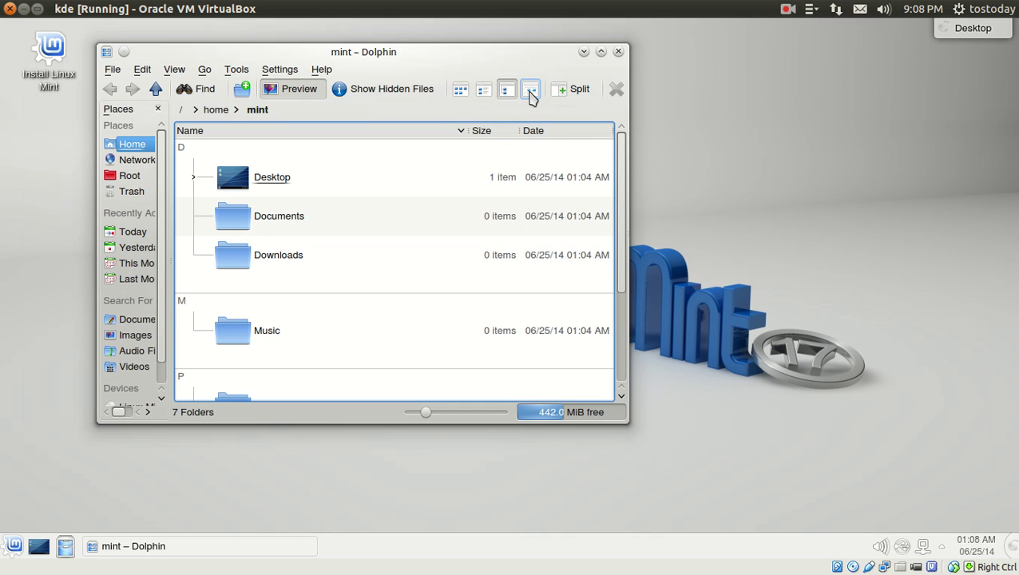
left_click(618, 51)
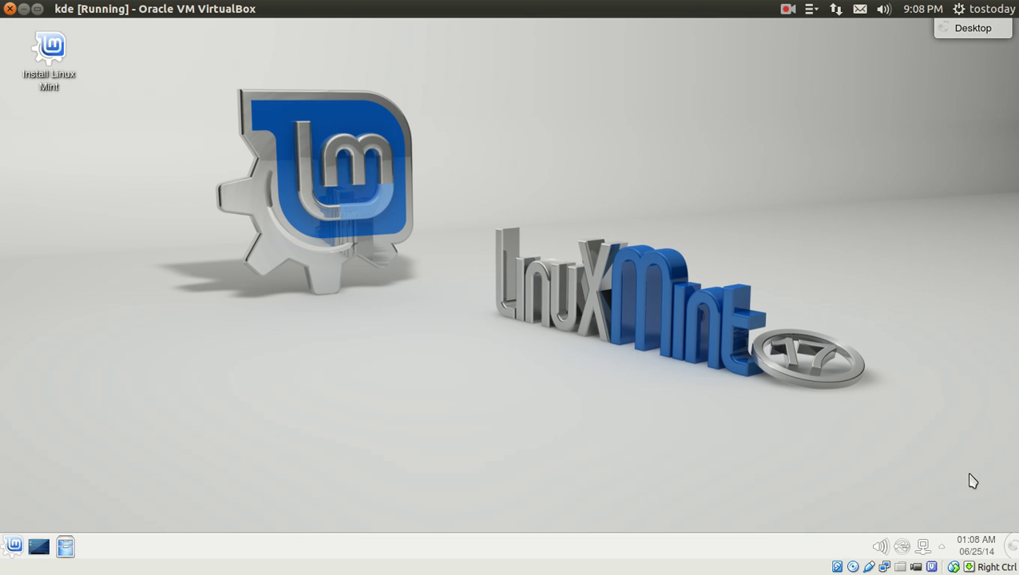
- Add the Analog Clock widget to the upper-right area of the desktop and close the widget browser
left_click(1013, 547)
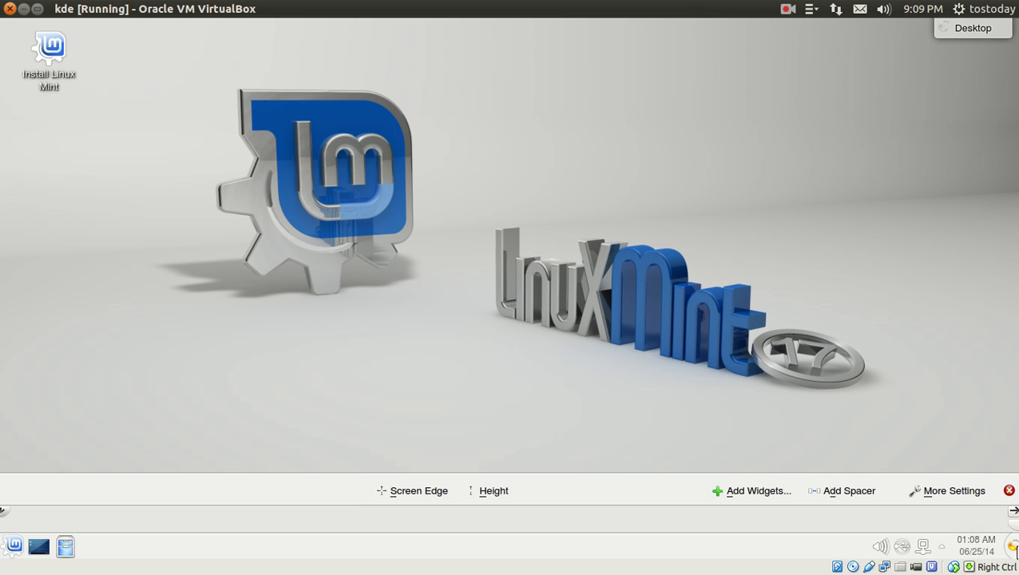
left_click(765, 492)
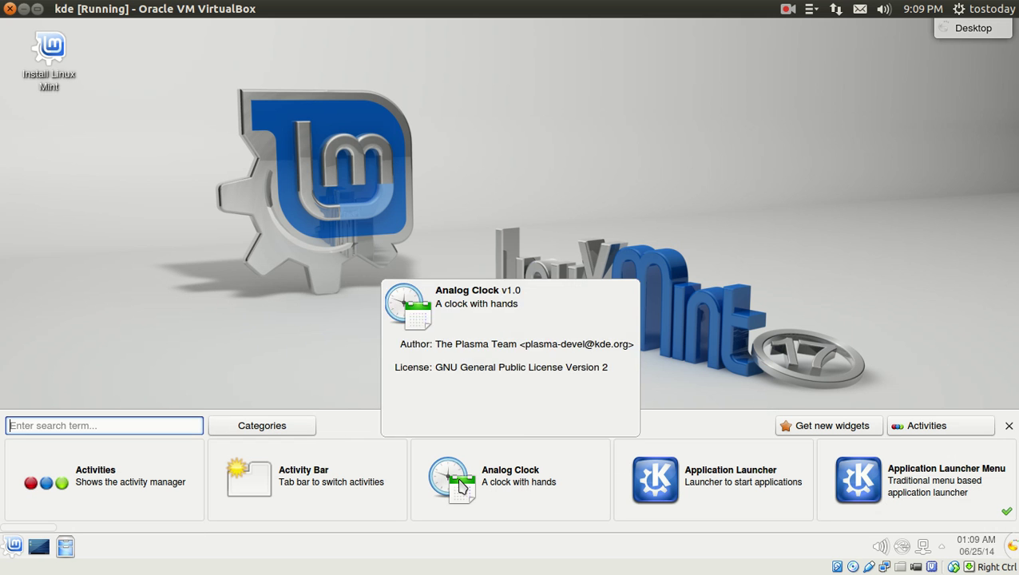
left_click_drag(504, 483, 770, 144)
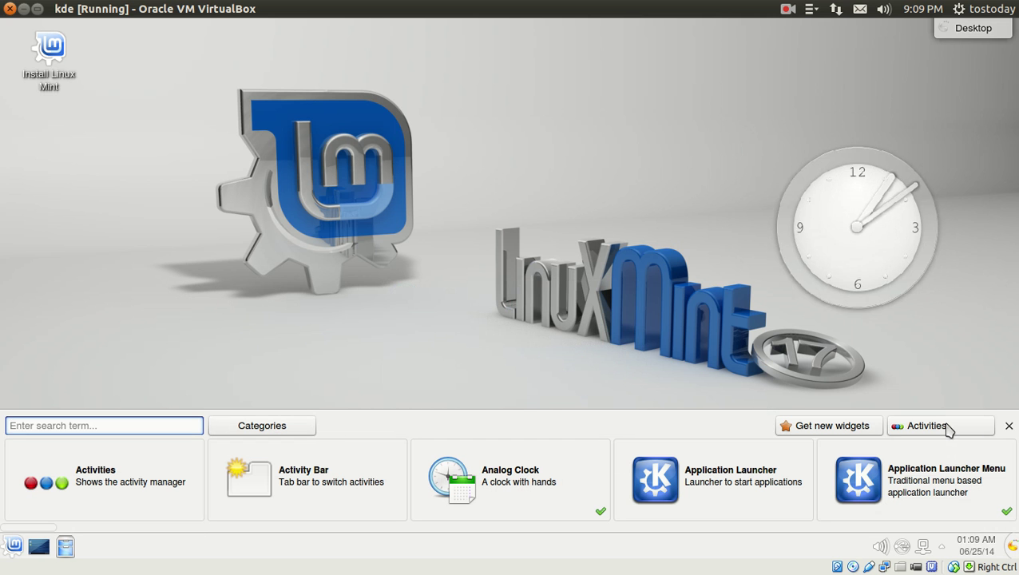
left_click(1008, 426)
- Reposition the analog clock widget over the Linux Mint wallpaper lettering and shrink it
mouse_move(815, 178)
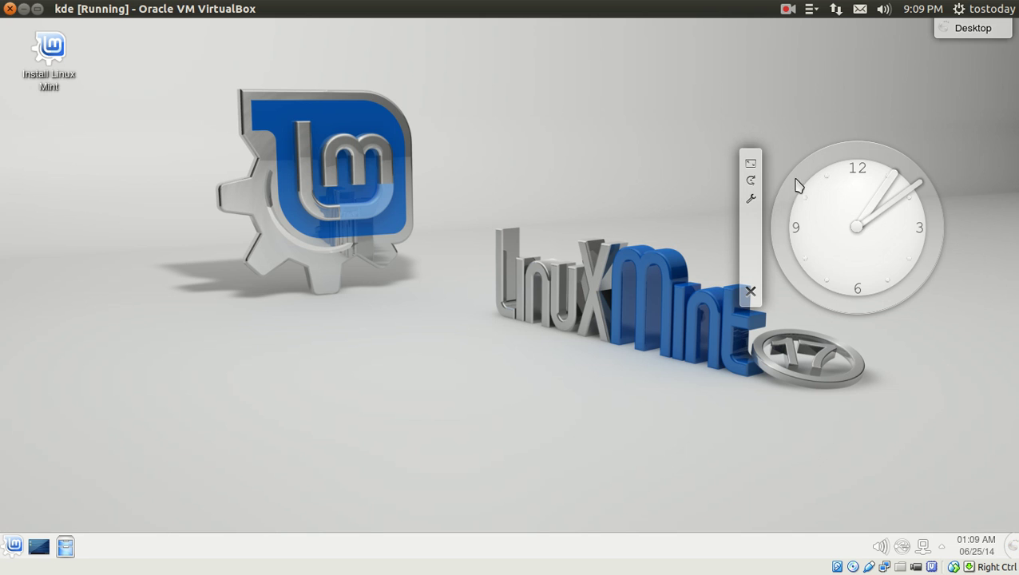
left_click_drag(749, 158, 549, 84)
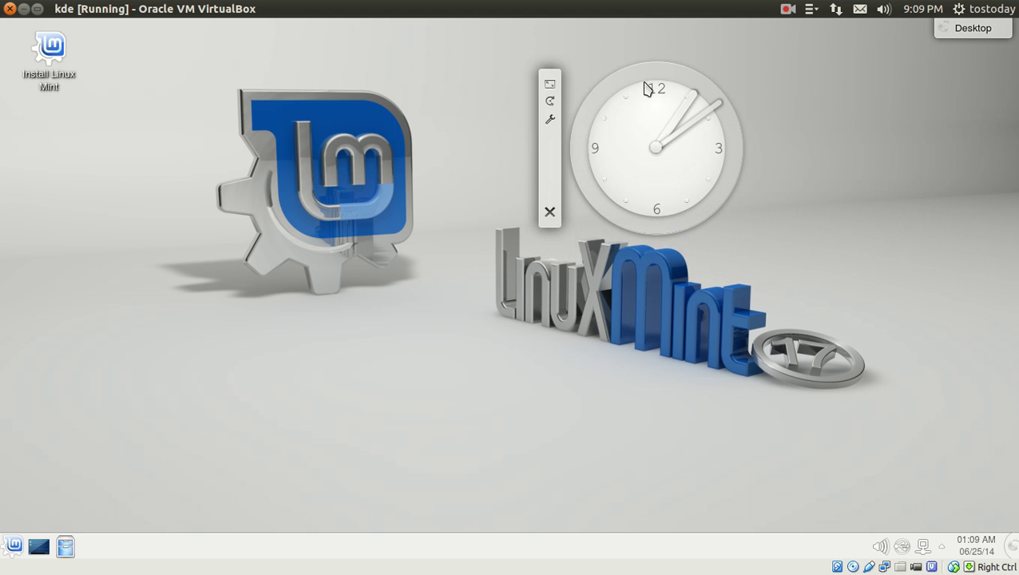
left_click_drag(642, 83, 716, 189)
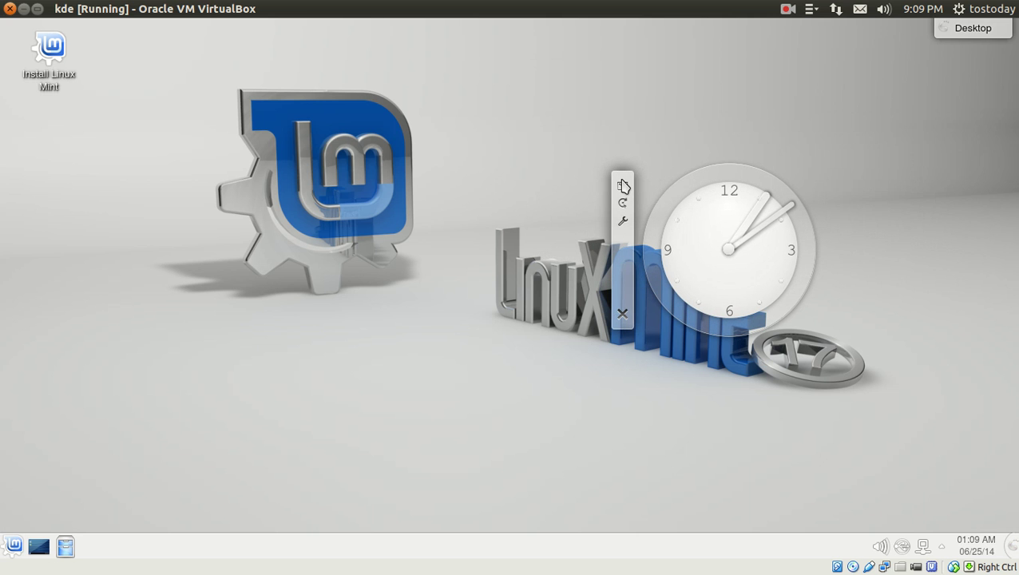
left_click_drag(628, 192, 677, 234)
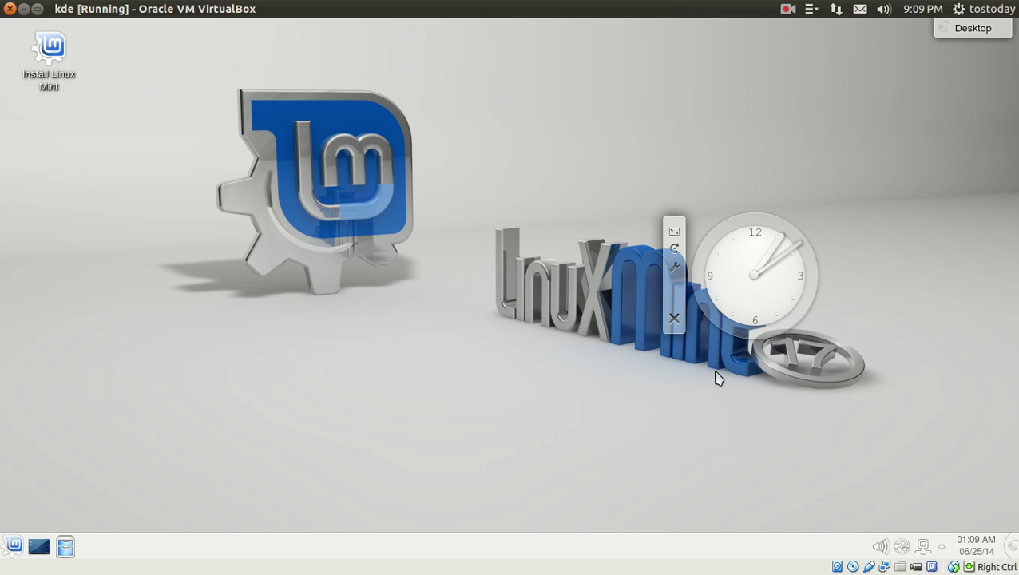
- Move the analog clock to the upper-right area of the desktop and set the desktop wallpaper to Beach
left_click_drag(775, 228, 939, 118)
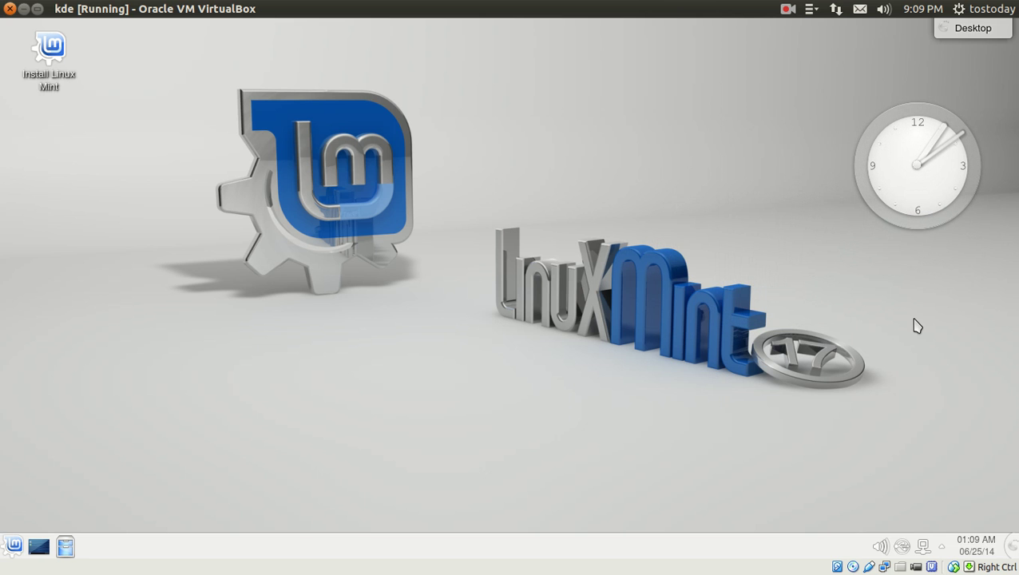
right_click(350, 97)
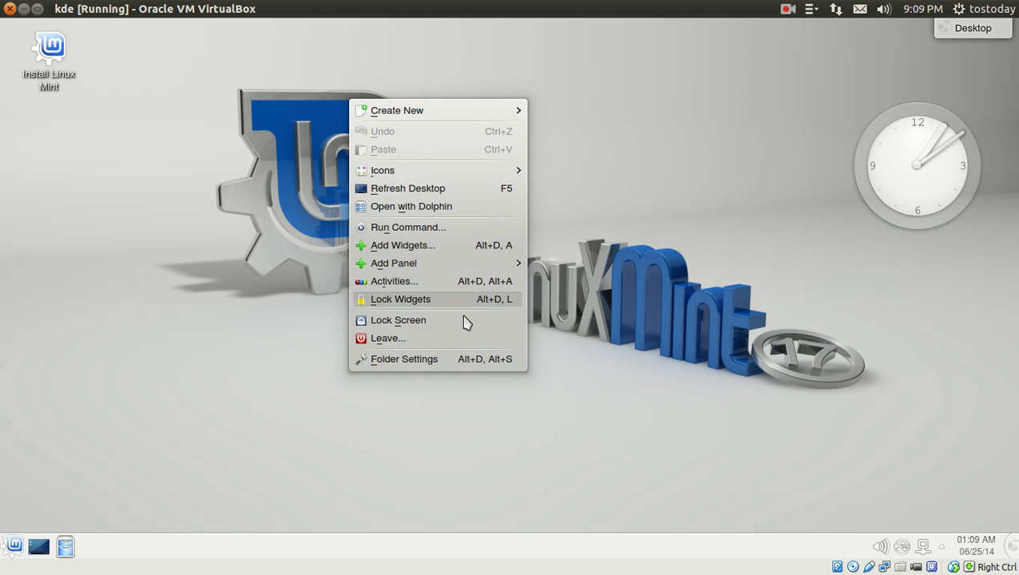
left_click(467, 359)
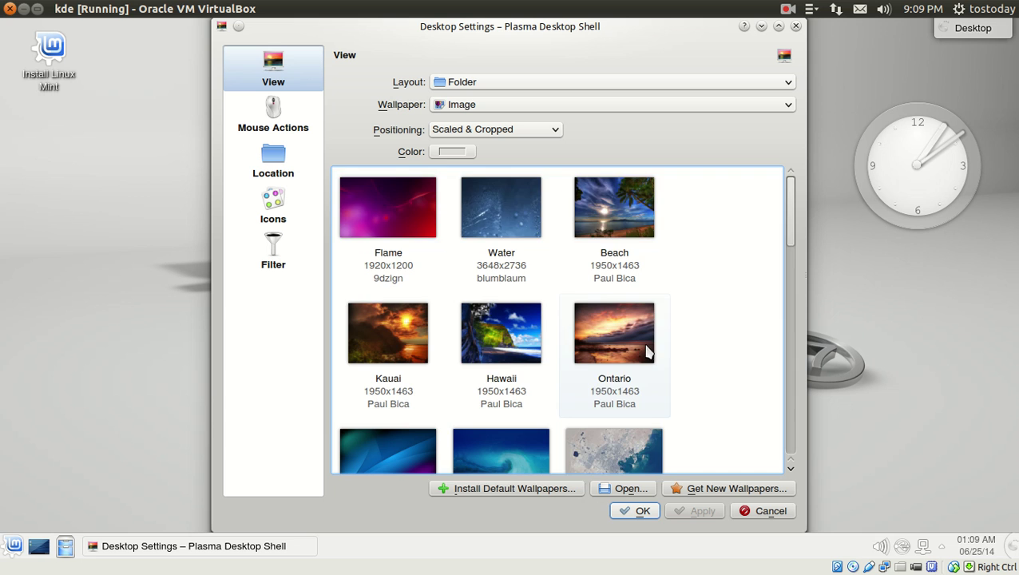
scroll(652, 352, "down", 1)
scroll(651, 352, "down", 2)
scroll(656, 364, "up", 3)
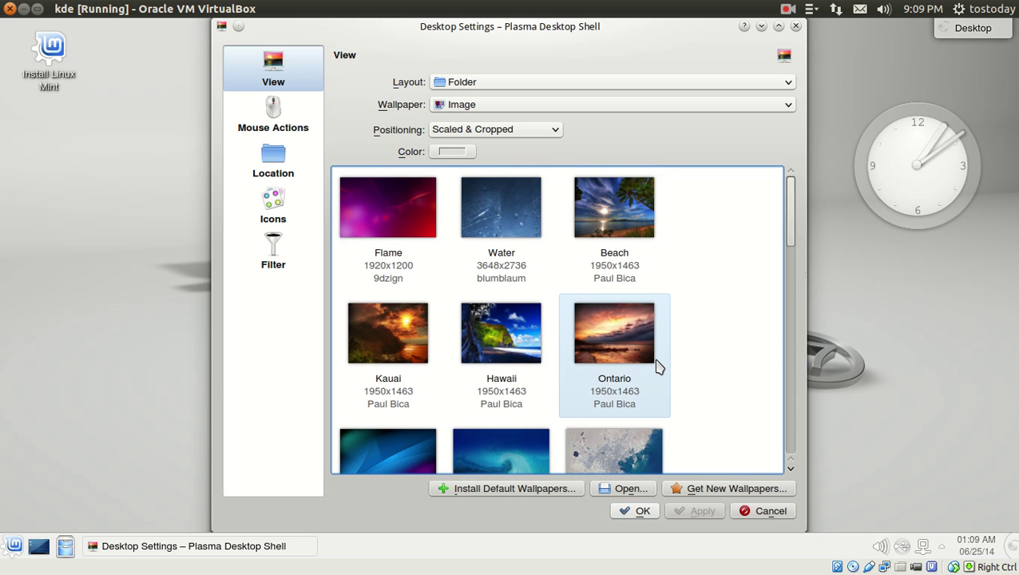
left_click(607, 209)
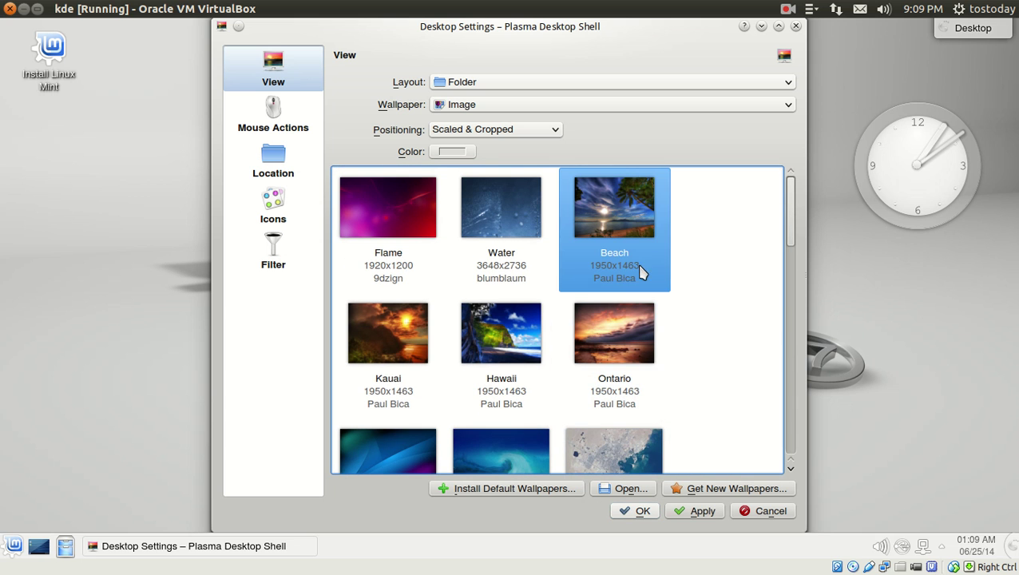
left_click(703, 511)
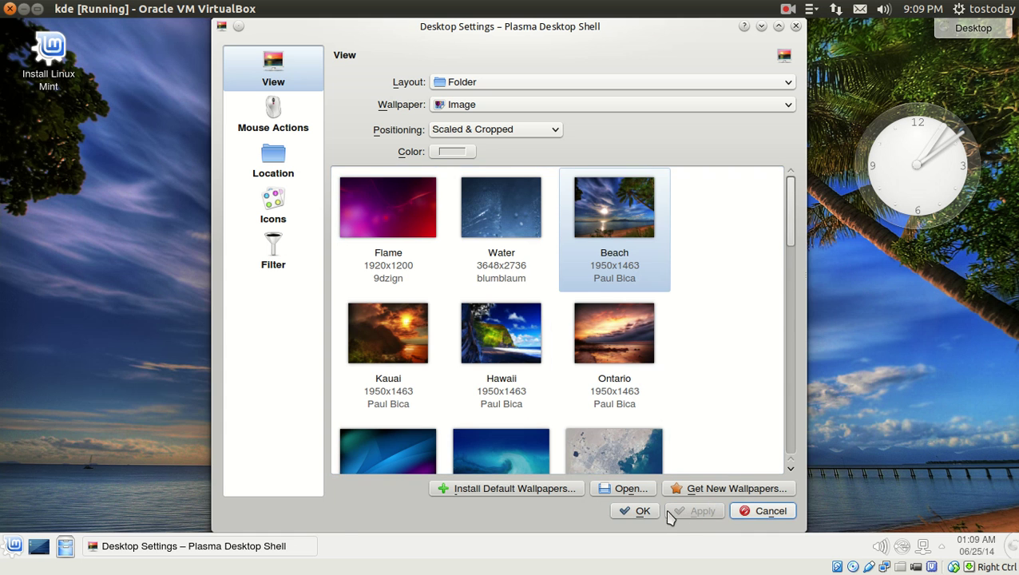
left_click(643, 511)
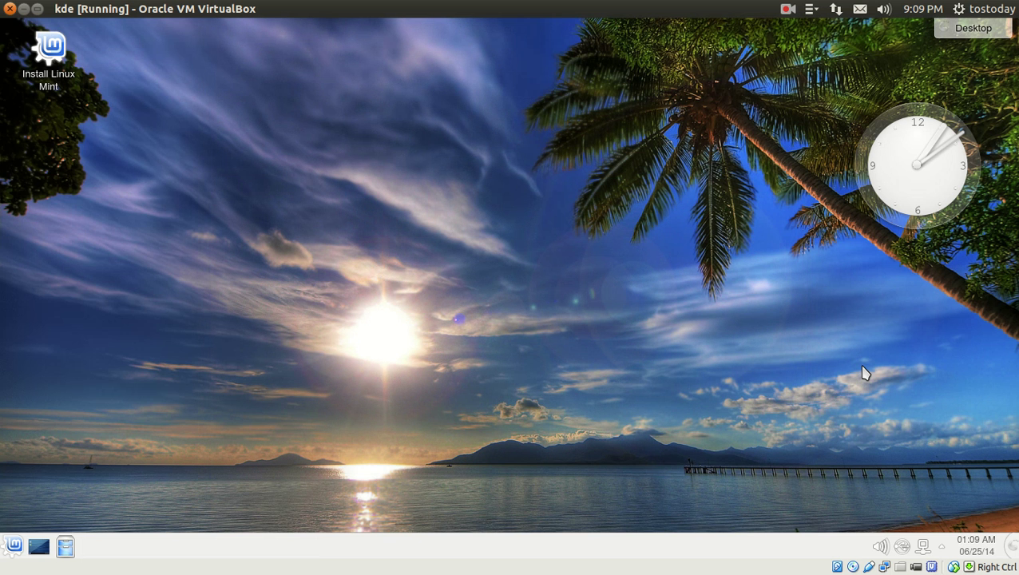
- Move the analog clock widget over the crown of the palm tree in the wallpaper
mouse_move(940, 195)
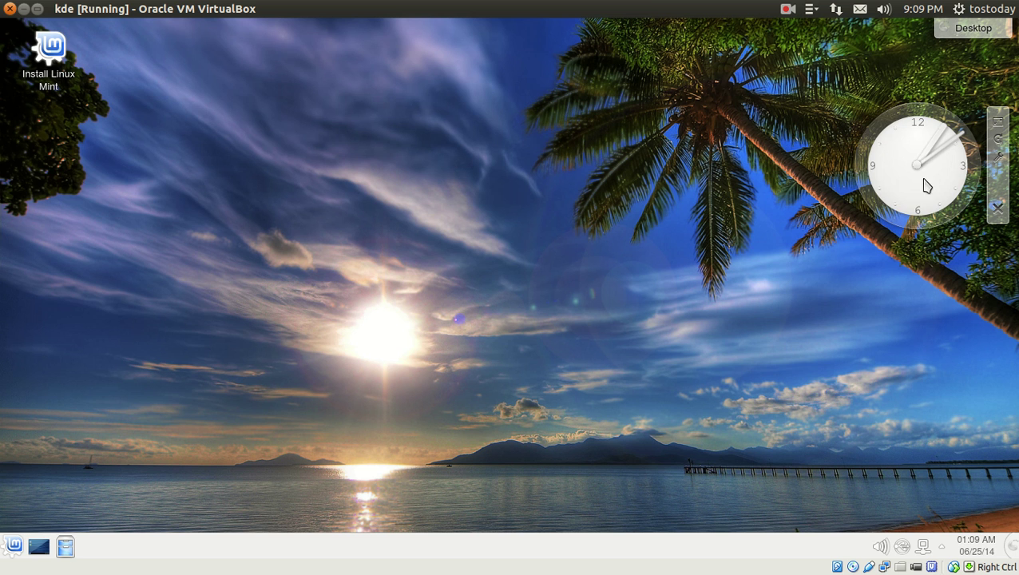
left_click_drag(889, 119, 687, 107)
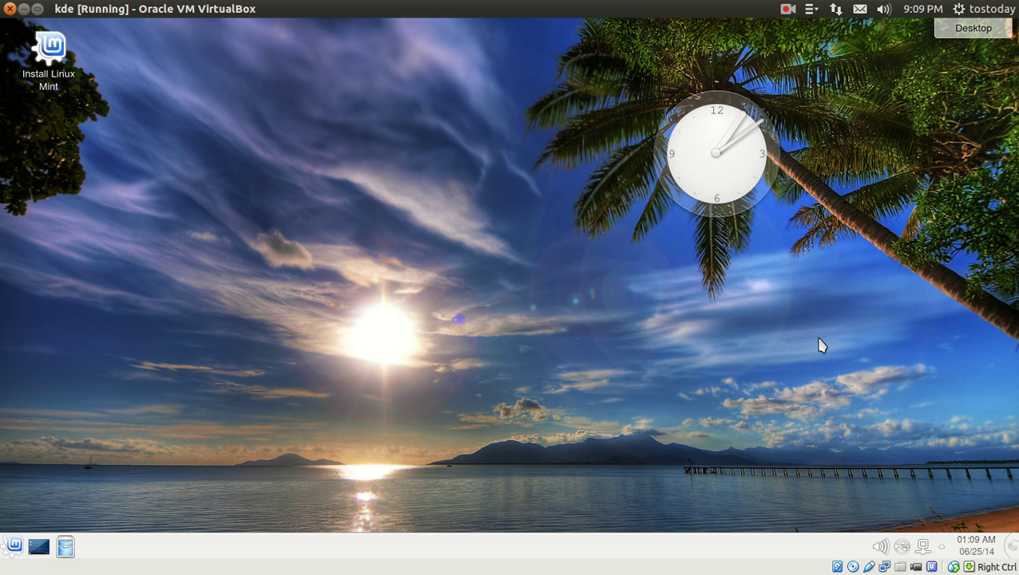
- Open the Leave dialog from the desktop toolbox to view the logout, shutdown and restart options, and cancel it
left_click(988, 32)
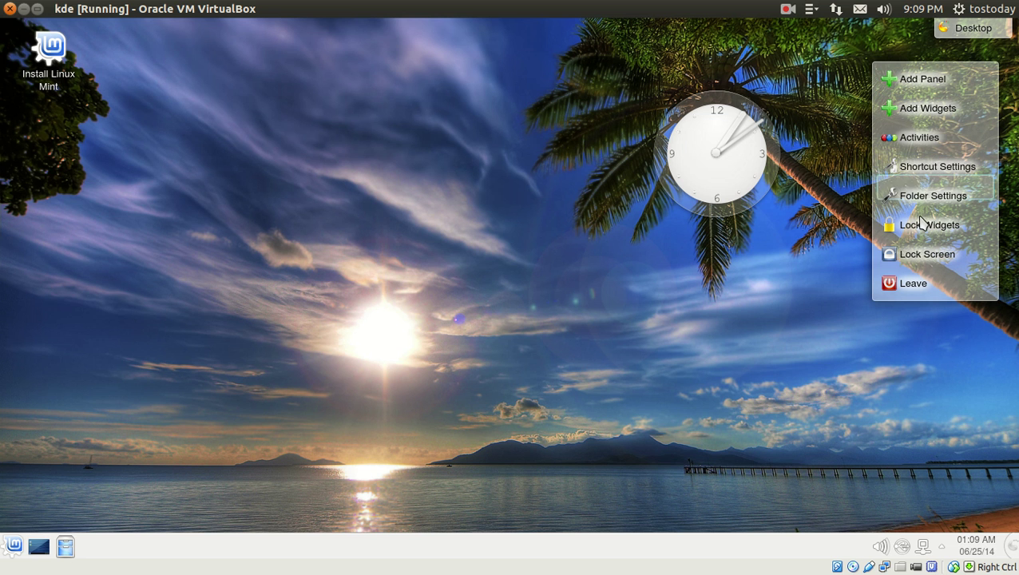
left_click(917, 284)
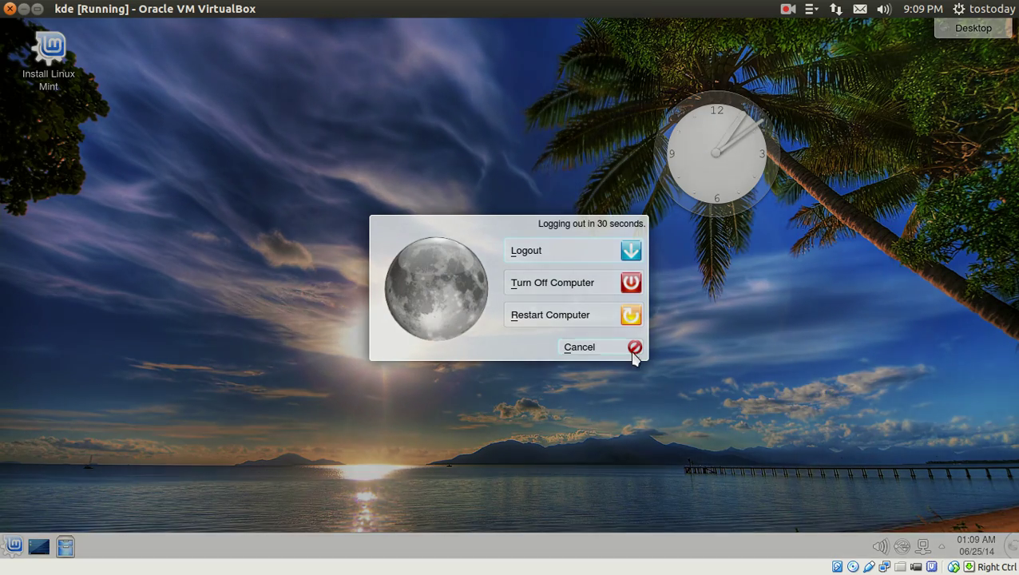
left_click(634, 348)
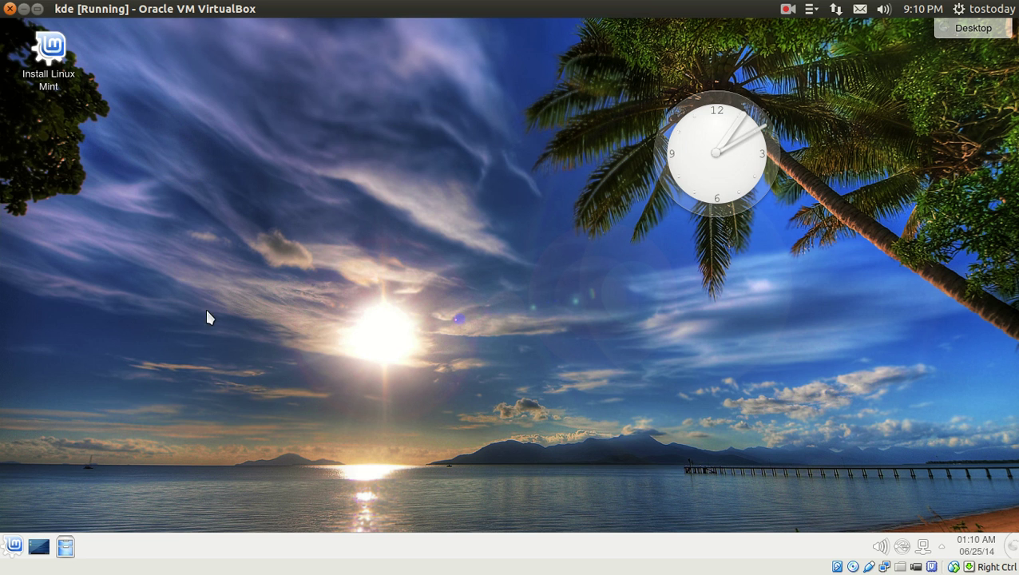
- Switch the start menu from the classic menu to the Application Launcher style
left_click(14, 548)
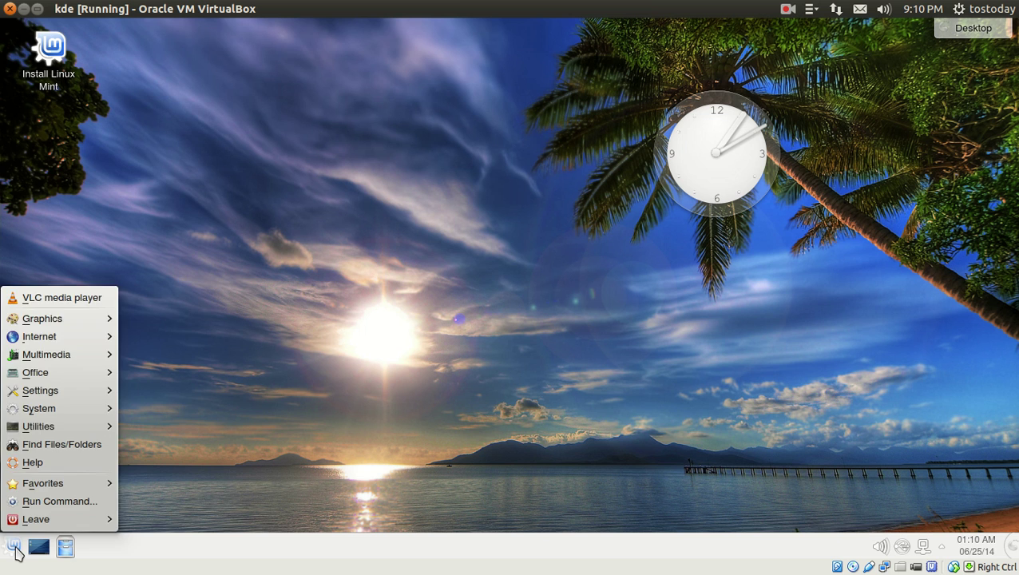
left_click(15, 548)
right_click(14, 548)
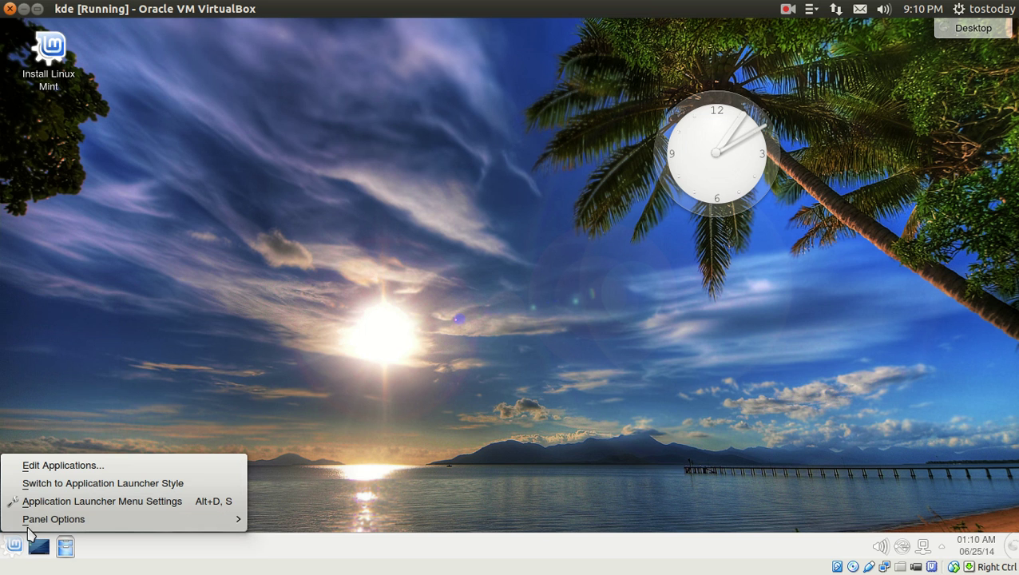
left_click(65, 484)
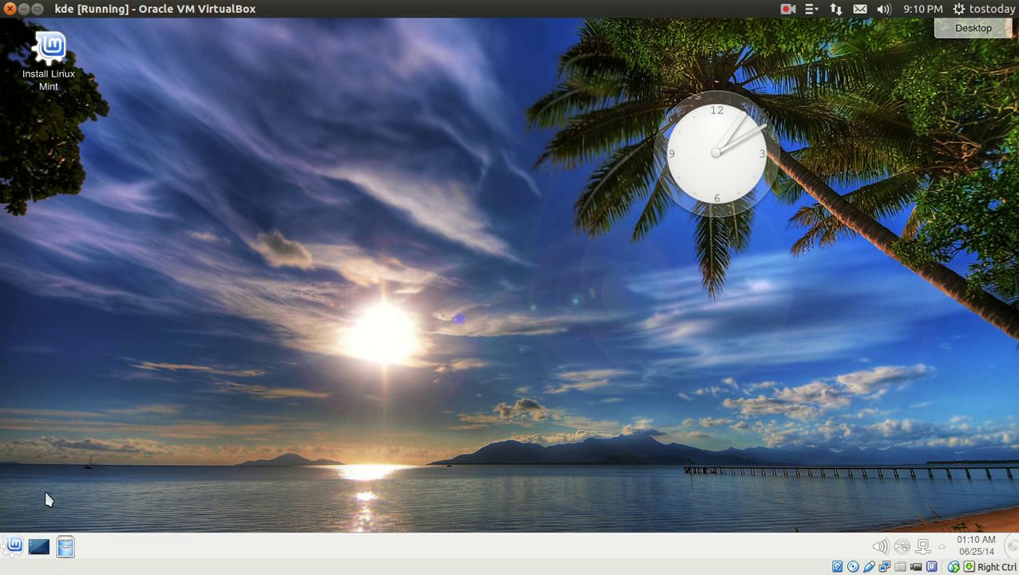
- Browse all applications in the new launcher, search it for "music", and close it, leaving the launcher style as it is
left_click(17, 546)
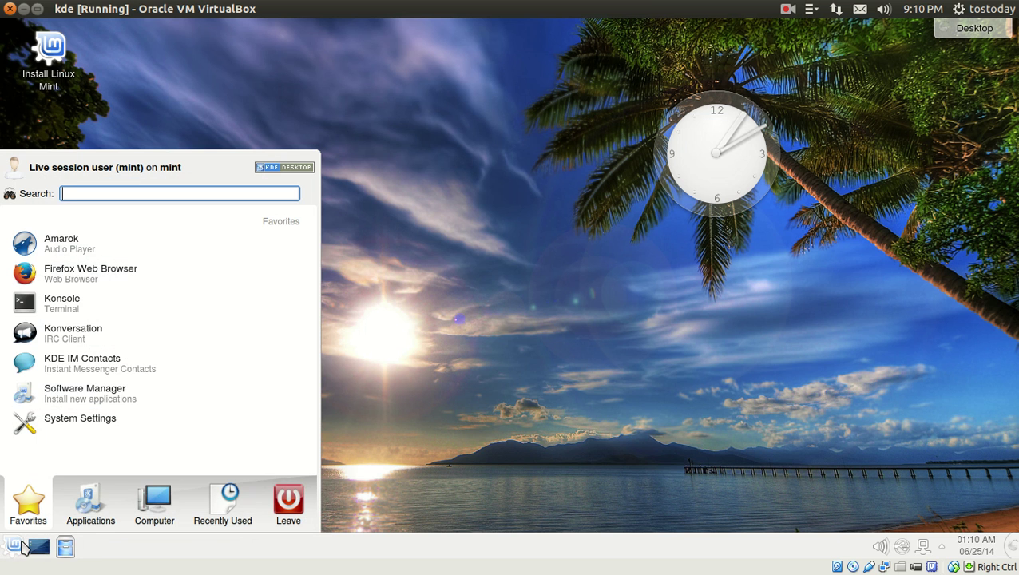
left_click(76, 517)
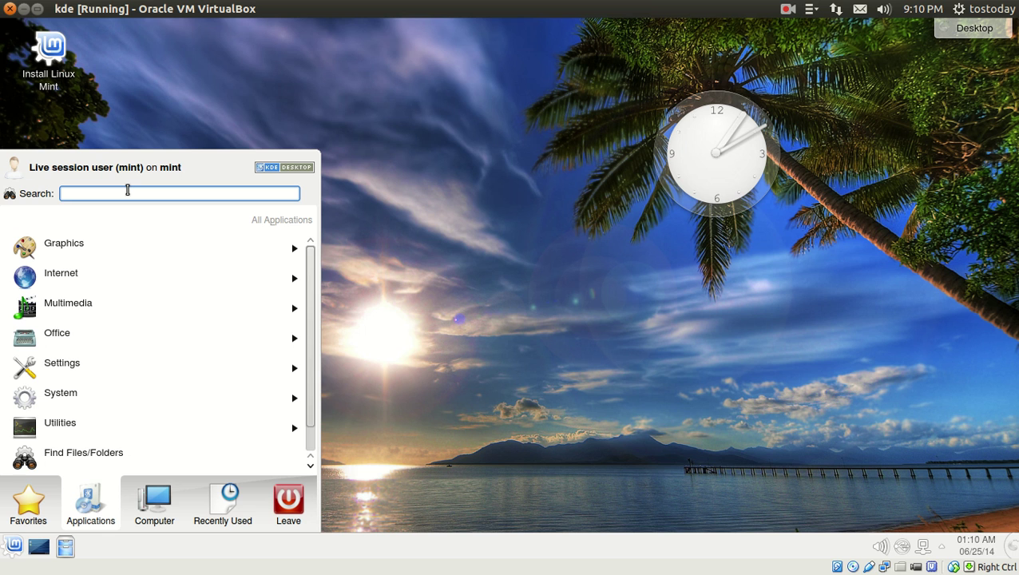
type("music")
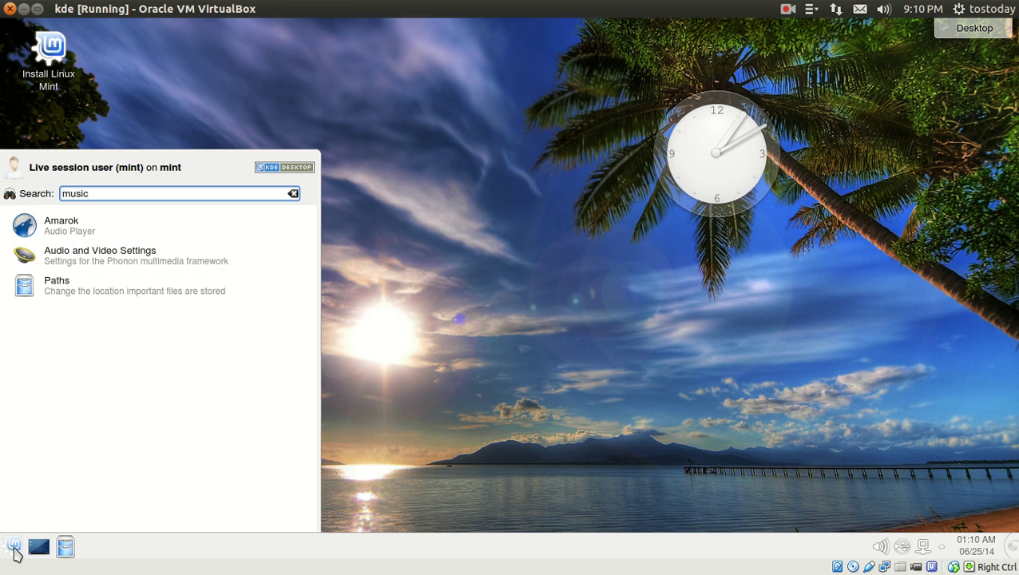
left_click(15, 547)
right_click(14, 548)
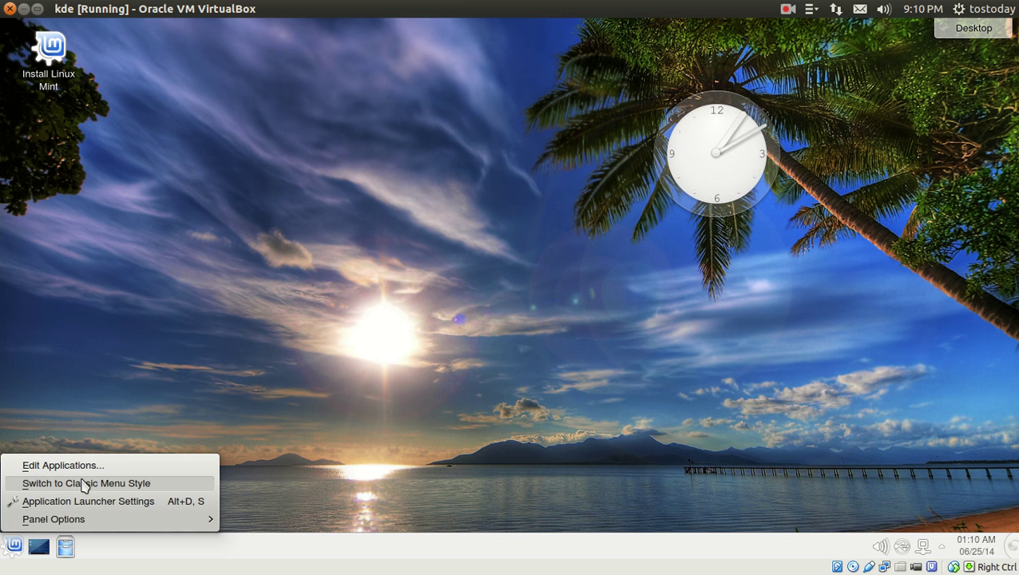
left_click(416, 323)
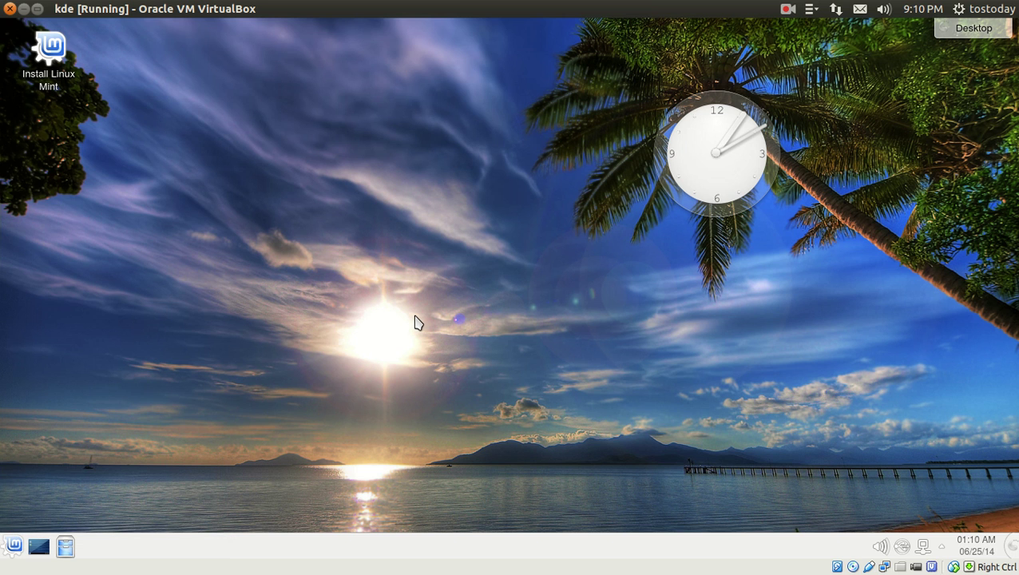
- Check the volume controls and the panel clock in the system tray, closing each popup
left_click(879, 547)
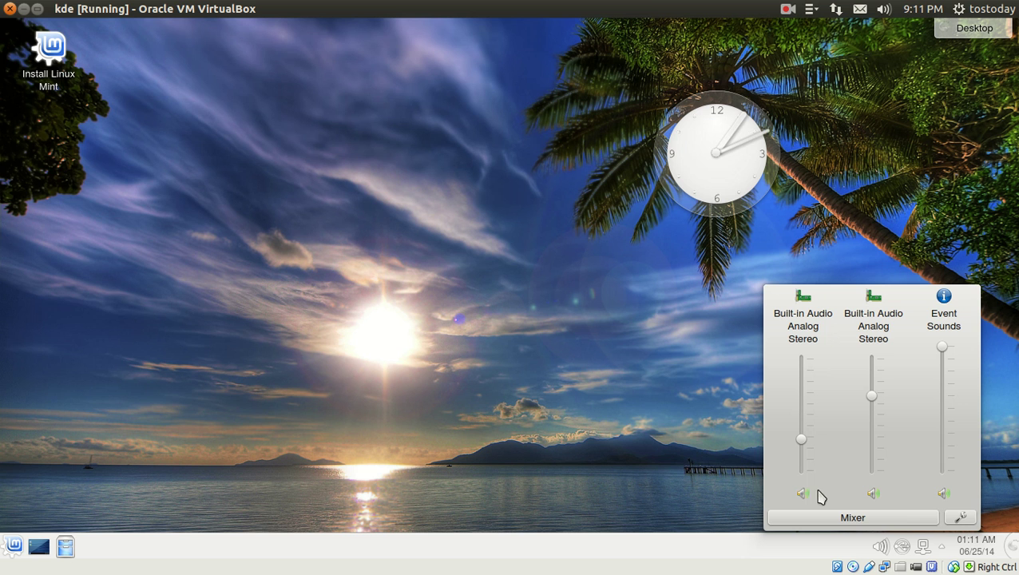
left_click(889, 547)
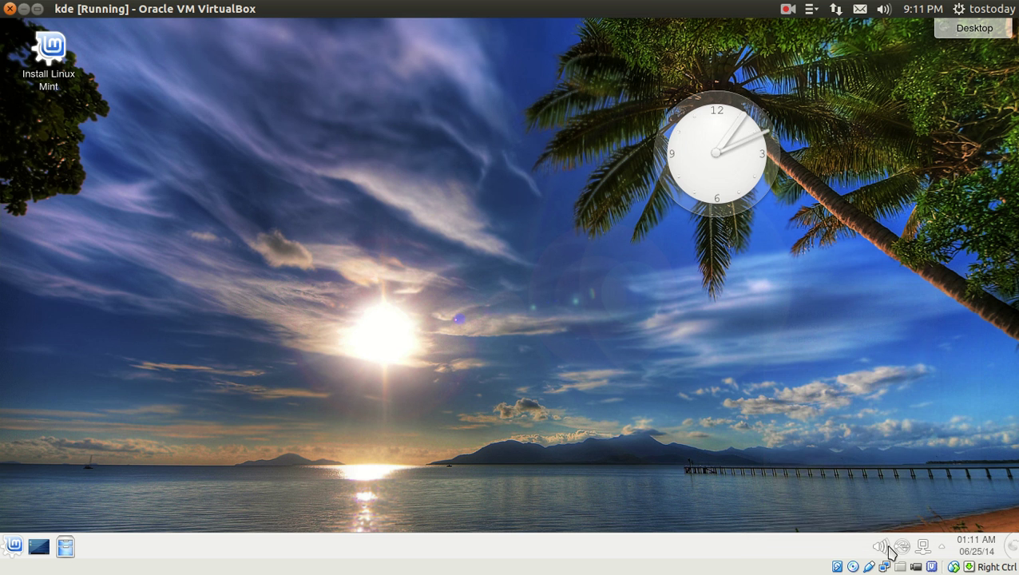
left_click(970, 543)
left_click(972, 546)
- Move the analog clock widget down below the palm tree's crown
mouse_move(739, 134)
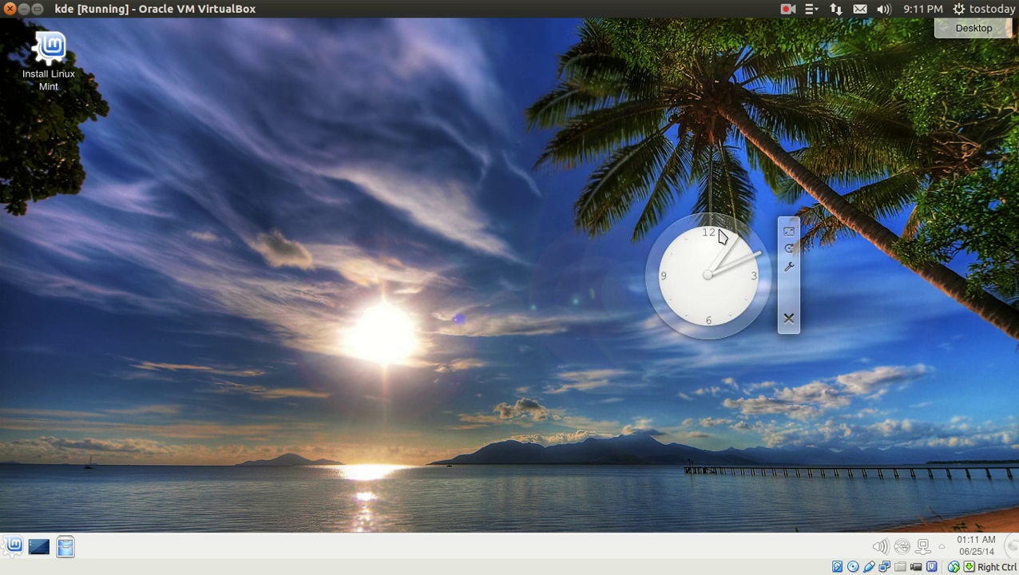